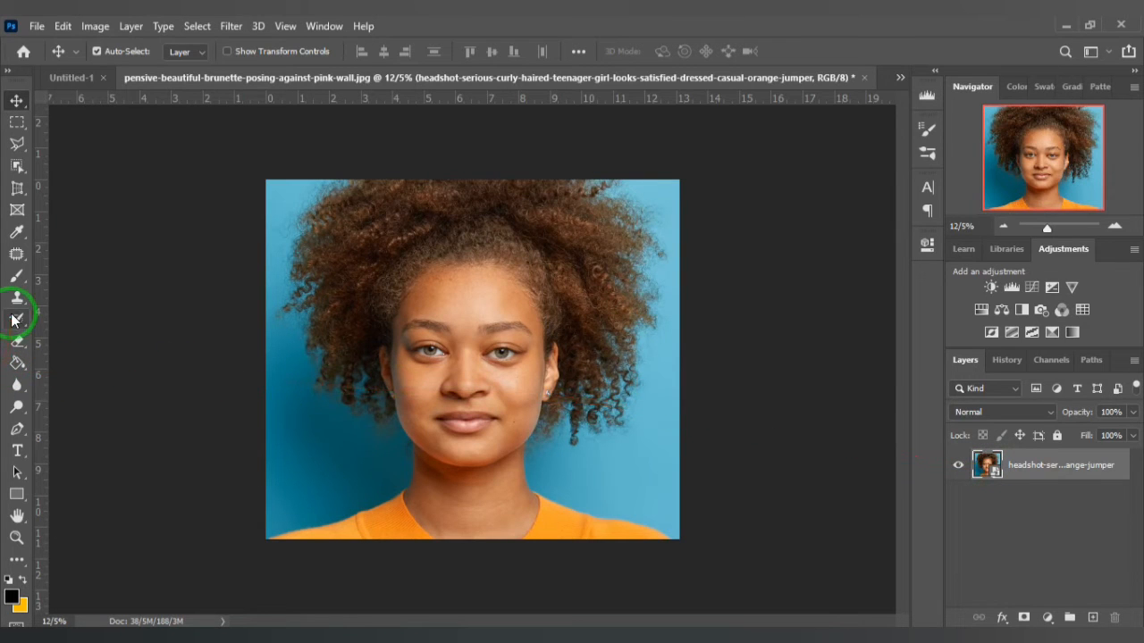
# - Draw a black rectangle shape of about 2103 by 3571 px covering the right half of the portrait
pyautogui.click(17, 496)
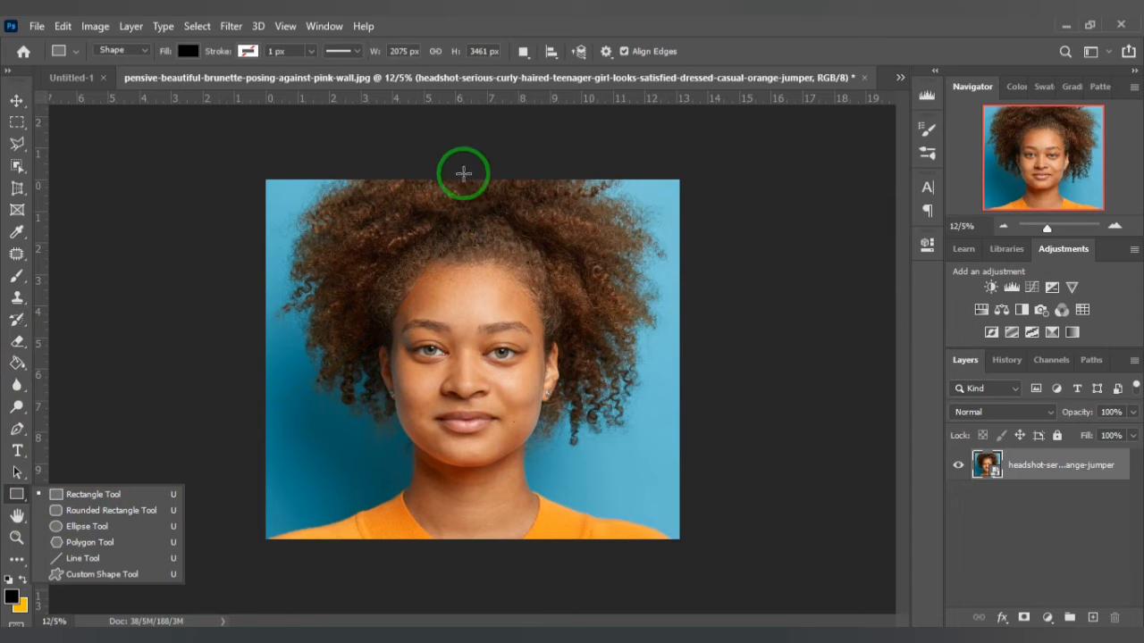
pyautogui.moveTo(463, 173); pyautogui.dragTo(685, 546)
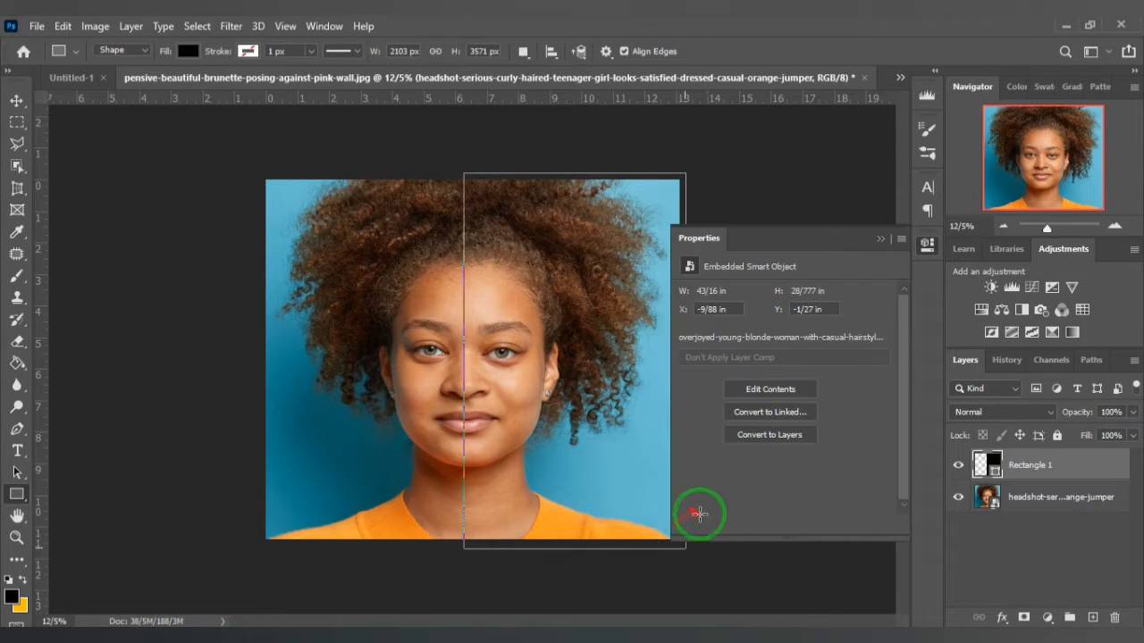
pyautogui.click(927, 245)
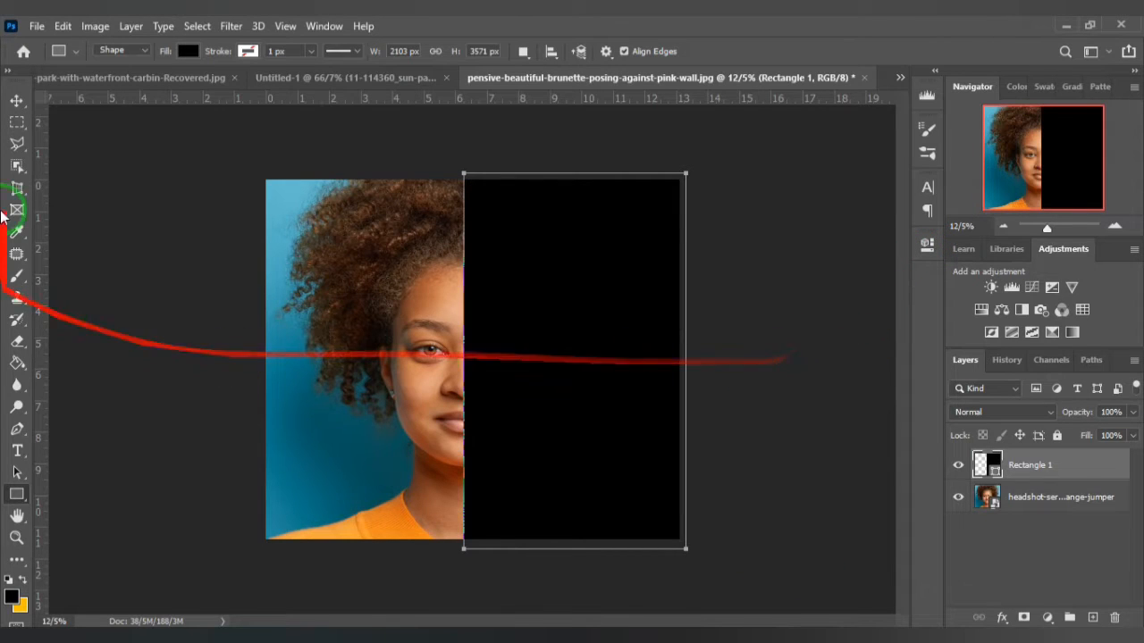
# - Start a text layer inside the black rectangle's outline and clear its placeholder text
pyautogui.click(17, 449)
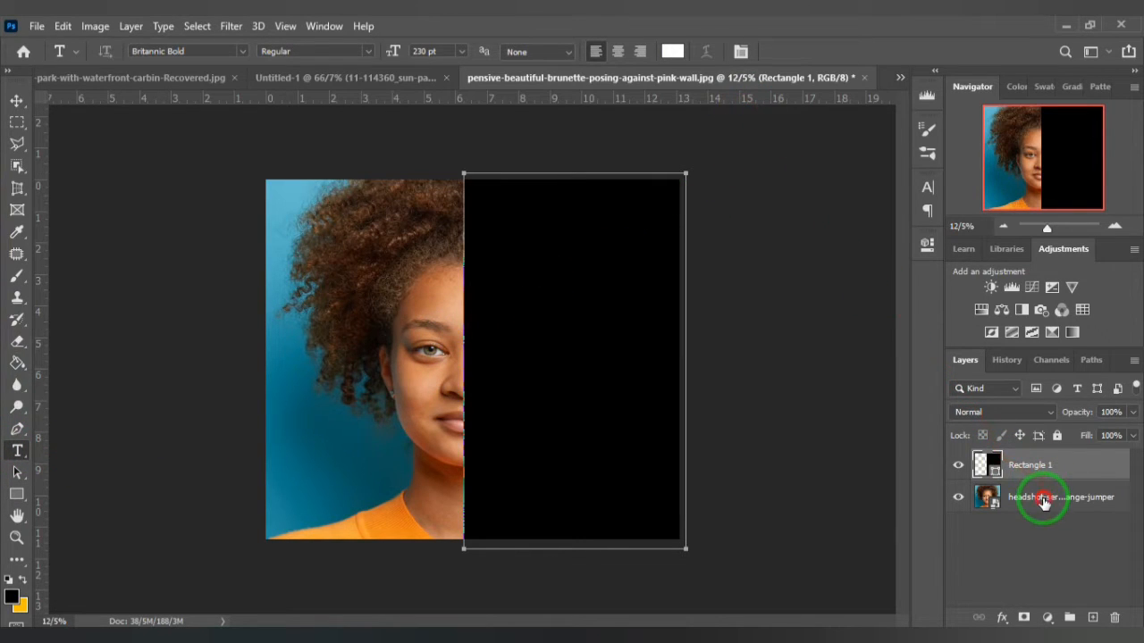
pyautogui.click(1043, 500)
pyautogui.click(1000, 470)
pyautogui.click(498, 251)
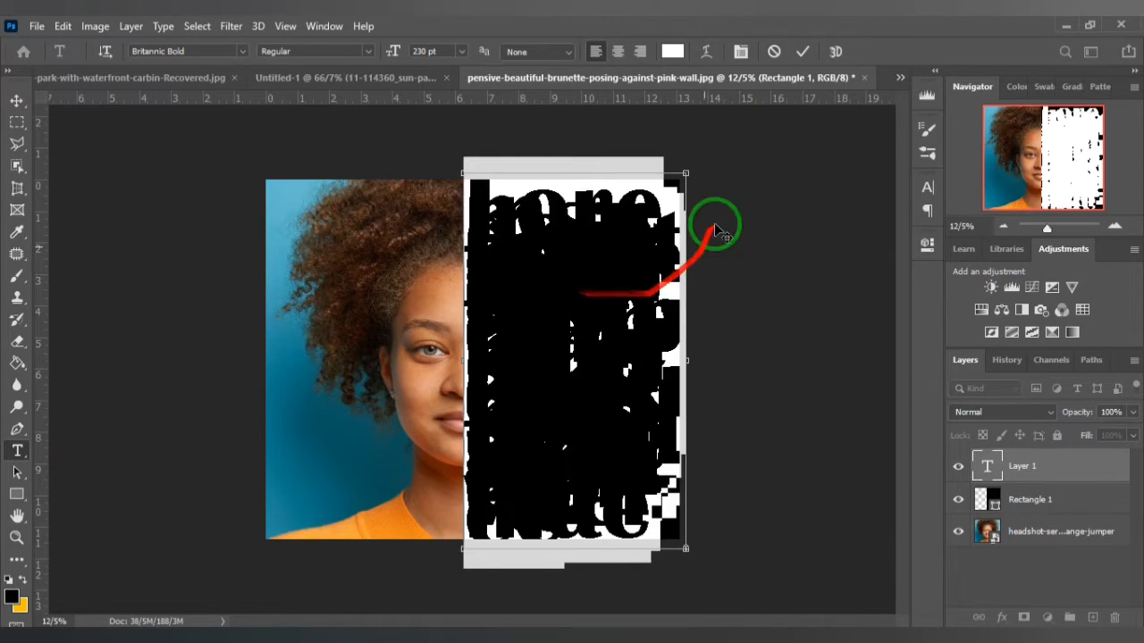
pyautogui.hotkey('ctrl', 'v')
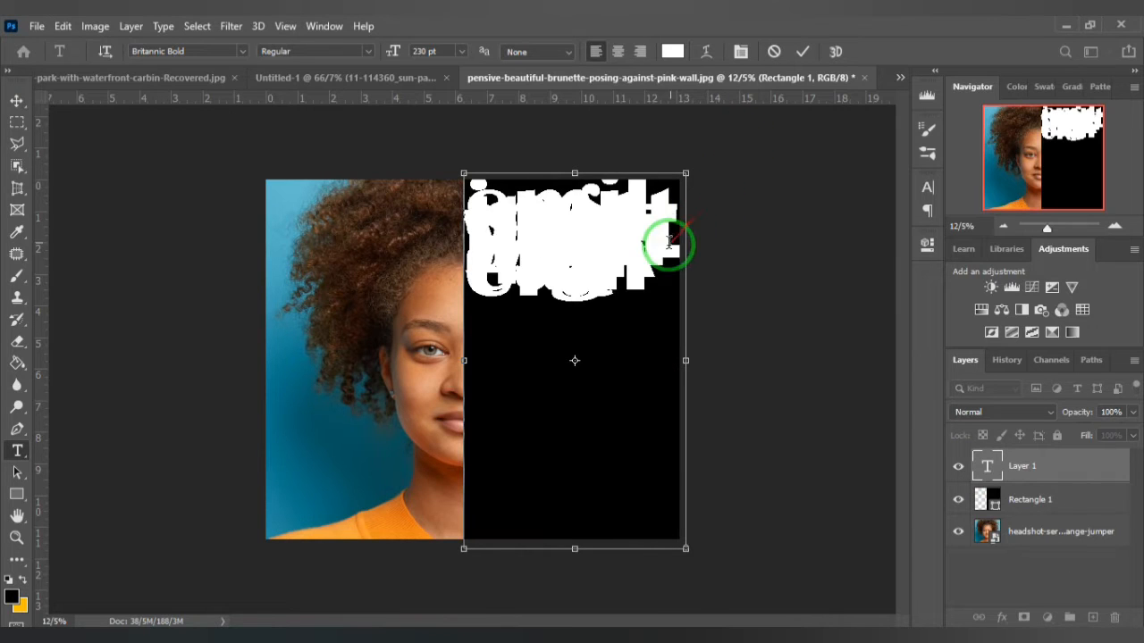
pyautogui.hotkey('ctrl', 'z')
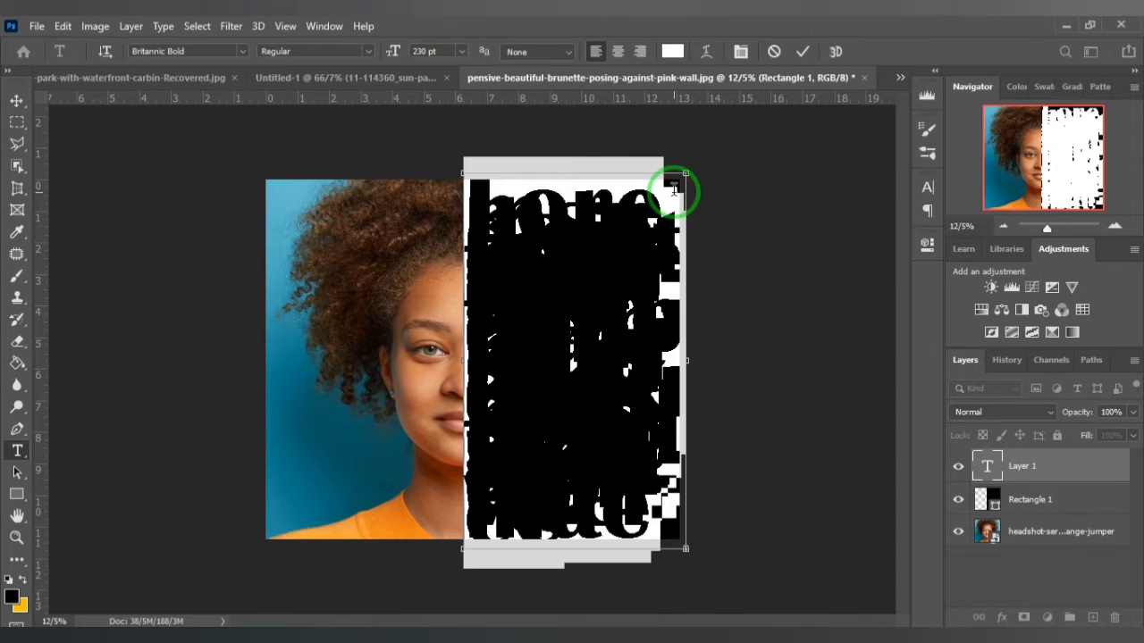
pyautogui.press('BackSpace')
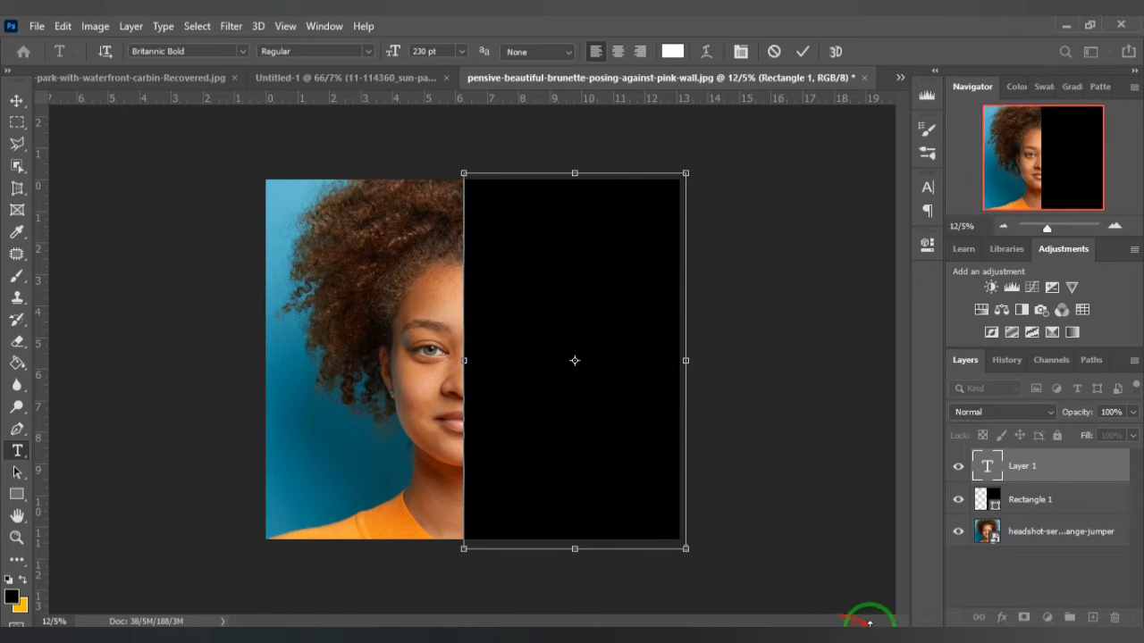
# - Set the text size to 72 pt and insert the word "smiling" copied from the Notepad word list
pyautogui.click(460, 51)
pyautogui.click(440, 265)
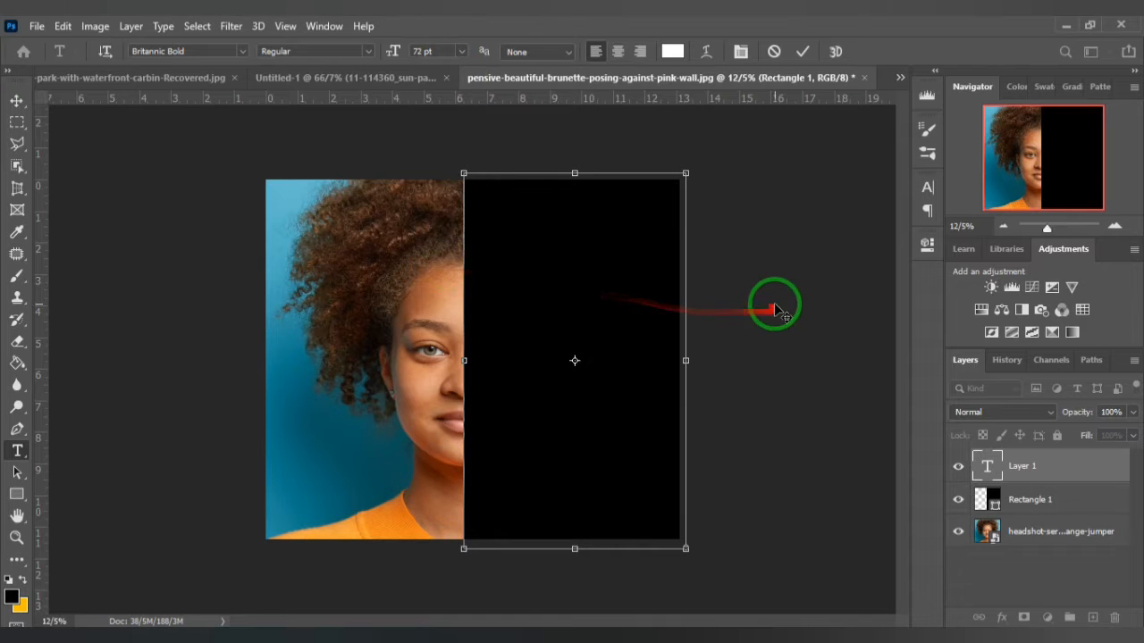
pyautogui.click(874, 621)
pyautogui.doubleClick(49, 205)
pyautogui.hotkey('ctrl', 'c')
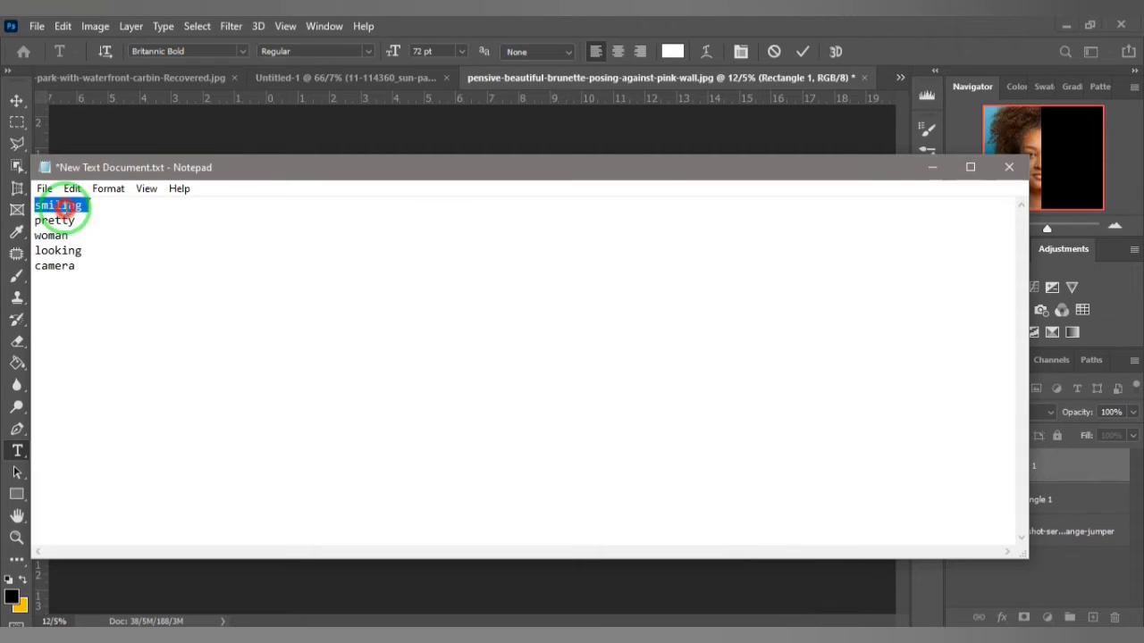
pyautogui.click(620, 25)
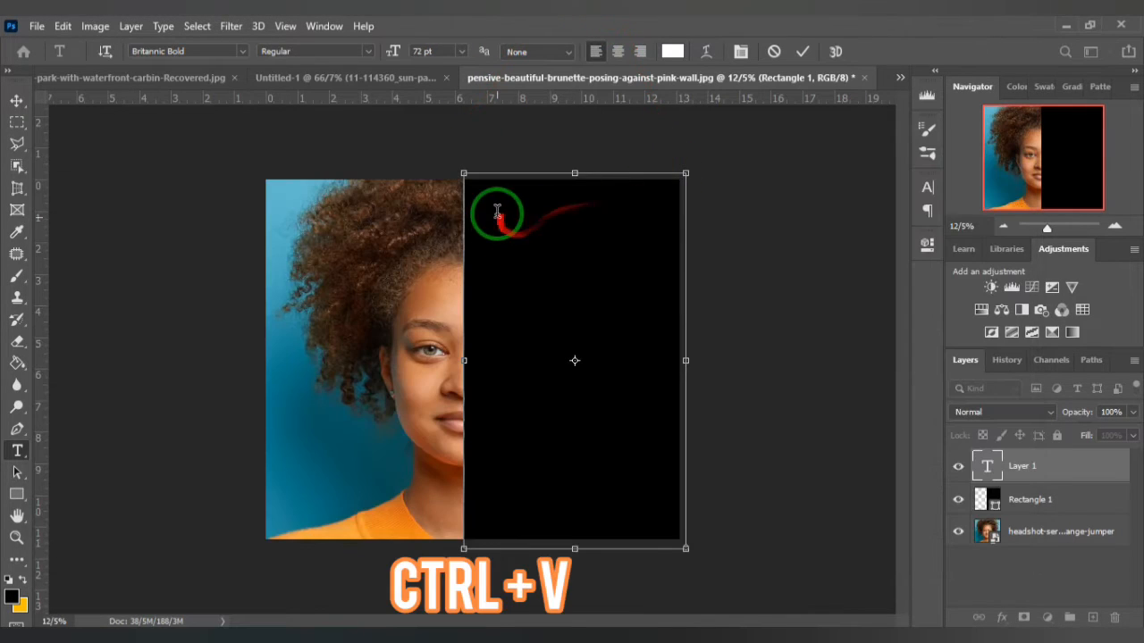
pyautogui.hotkey('ctrl', 'v')
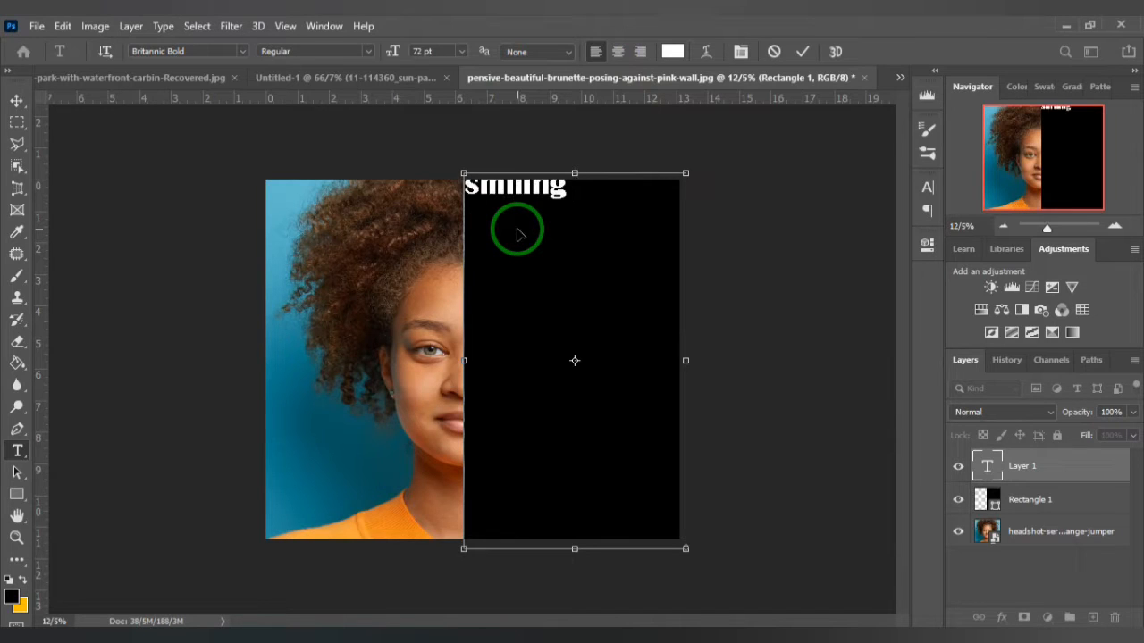
# - Move and stretch the text frame so "smiling" nearly spans the black rectangle's width at about 128 pt, and commit the text
pyautogui.moveTo(525, 191)
pyautogui.mouseDown()
pyautogui.moveTo(524, 204)
pyautogui.moveTo(525, 192)
pyautogui.mouseUp()
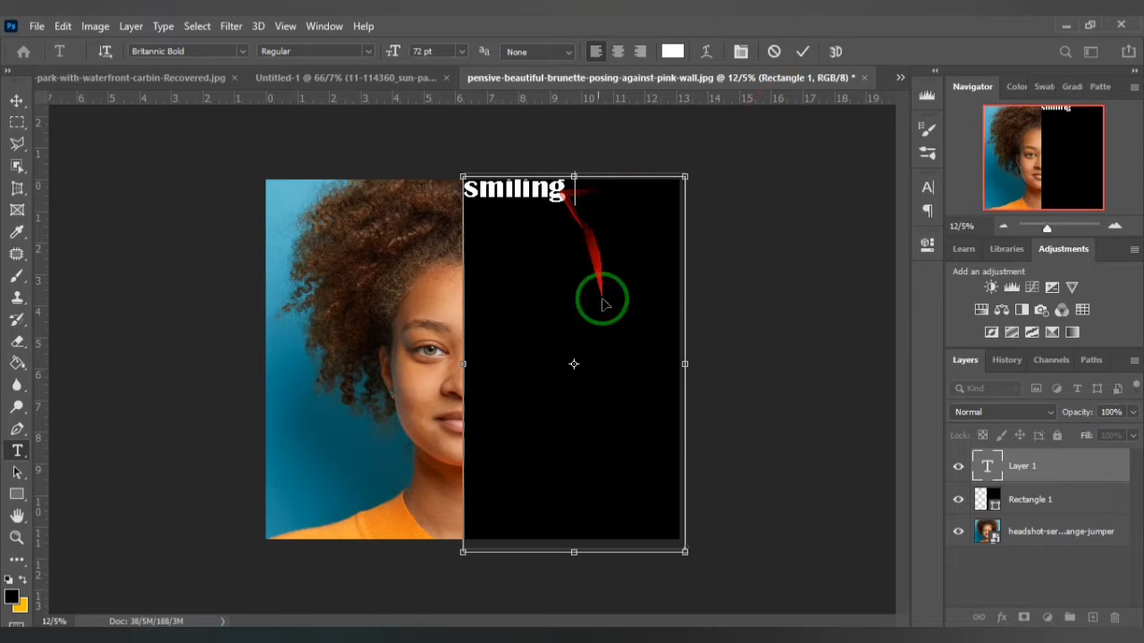
pyautogui.moveTo(688, 555); pyautogui.dragTo(760, 607)
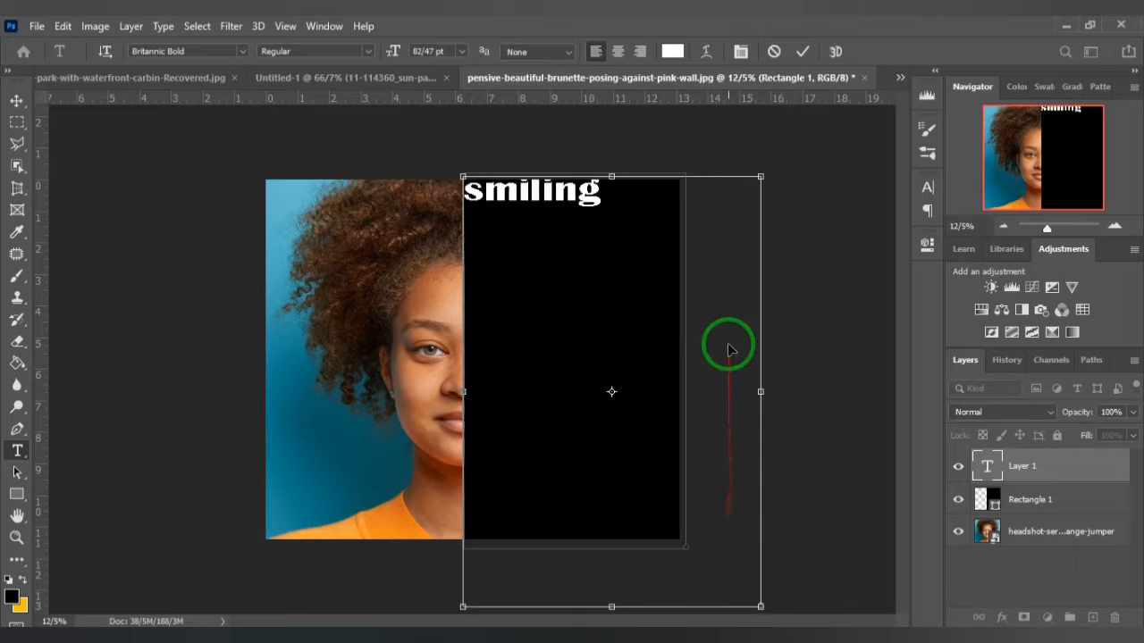
pyautogui.moveTo(760, 172); pyautogui.dragTo(752, 259)
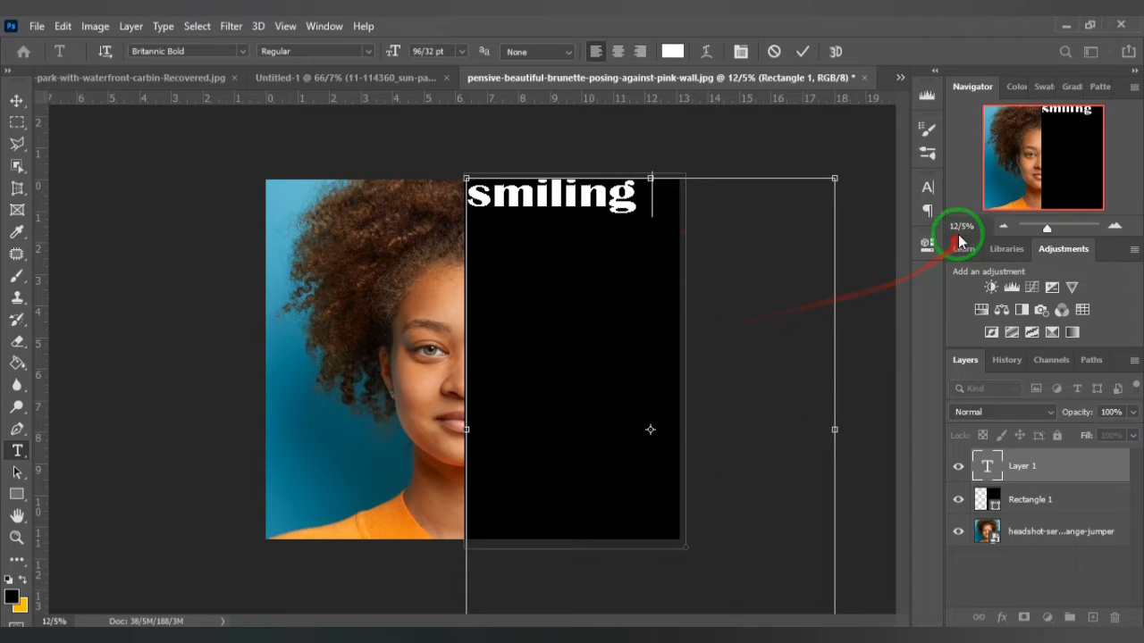
pyautogui.click(1004, 230)
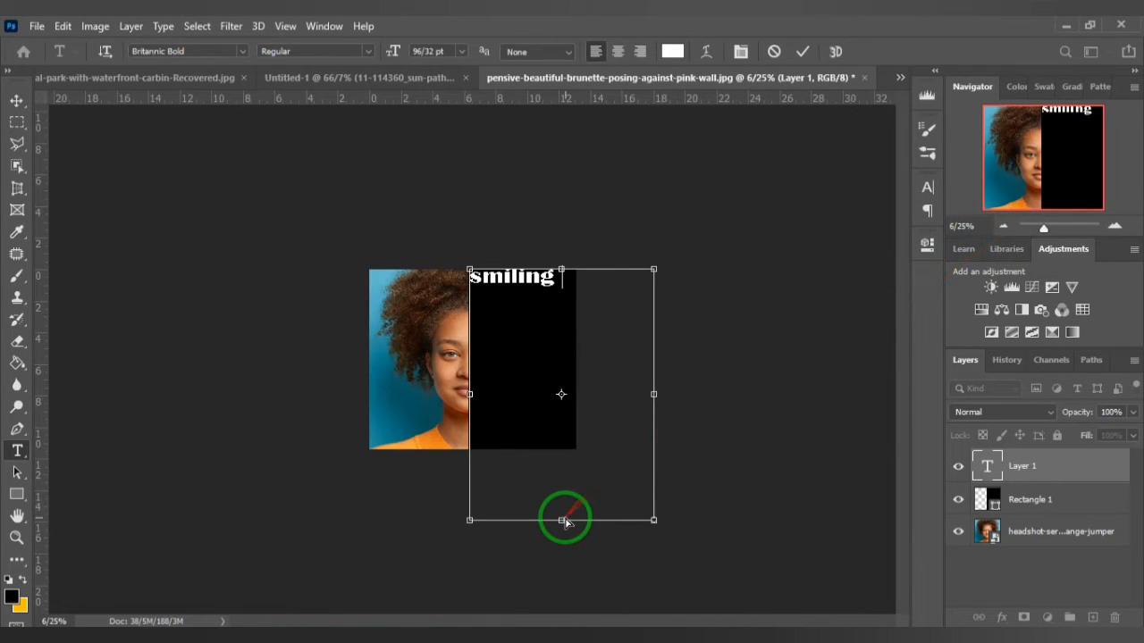
pyautogui.moveTo(471, 516); pyautogui.dragTo(467, 599)
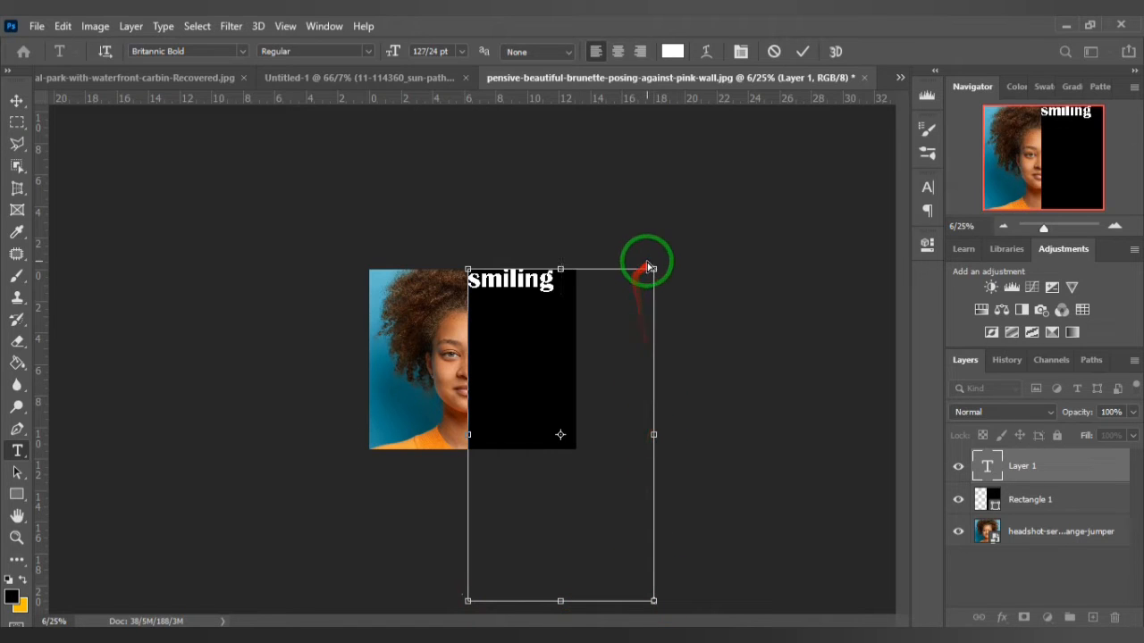
pyautogui.moveTo(655, 269)
pyautogui.mouseDown()
pyautogui.moveTo(679, 270)
pyautogui.moveTo(677, 258)
pyautogui.moveTo(689, 267)
pyautogui.moveTo(650, 285)
pyautogui.mouseUp()
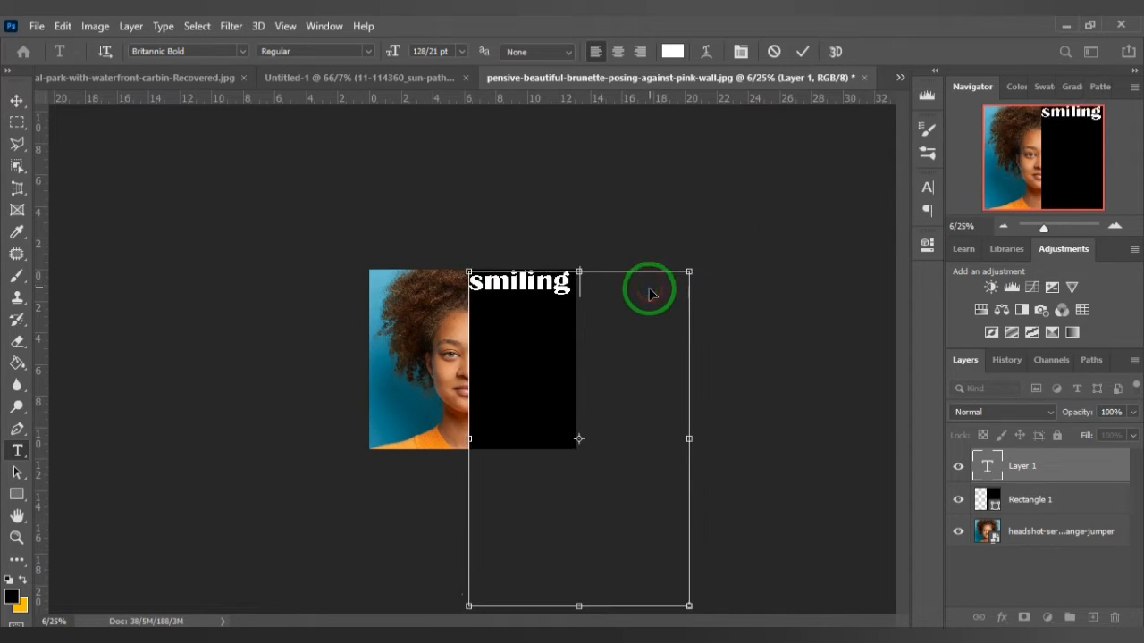
pyautogui.click(801, 52)
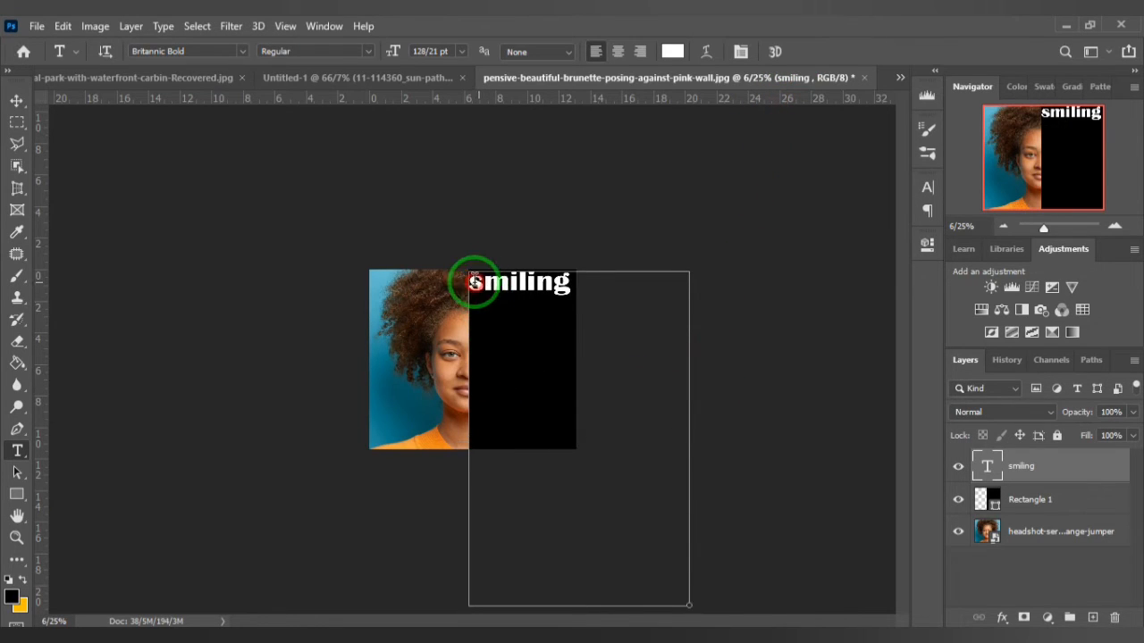
# - Capitalize the first letter of the top word so it reads "Smiling"
pyautogui.moveTo(472, 283); pyautogui.dragTo(478, 282)
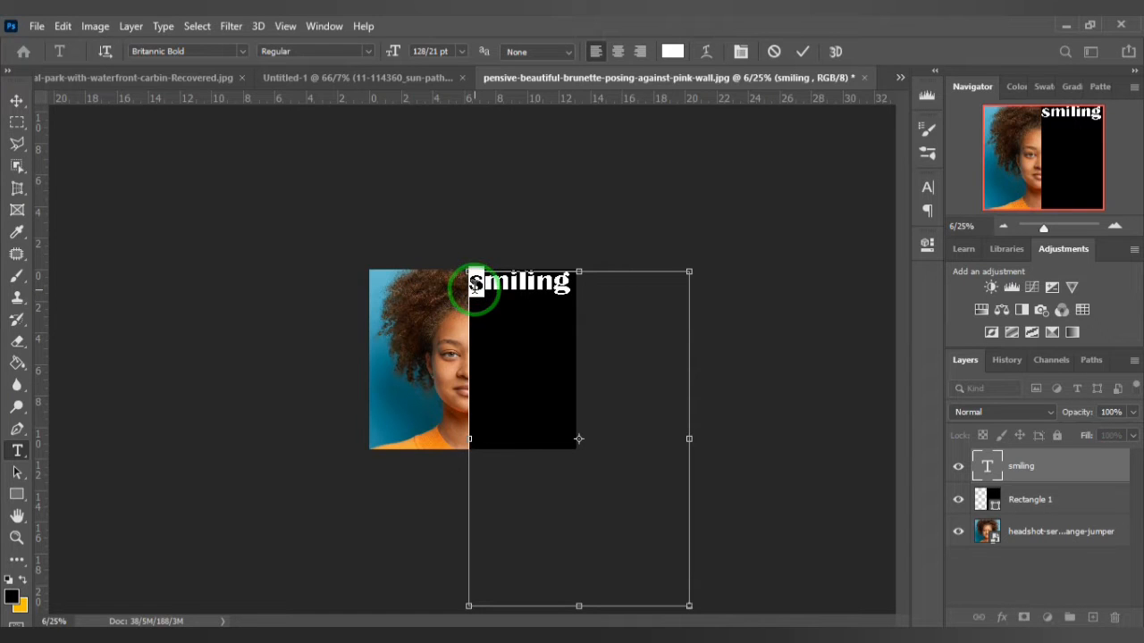
pyautogui.write('S')
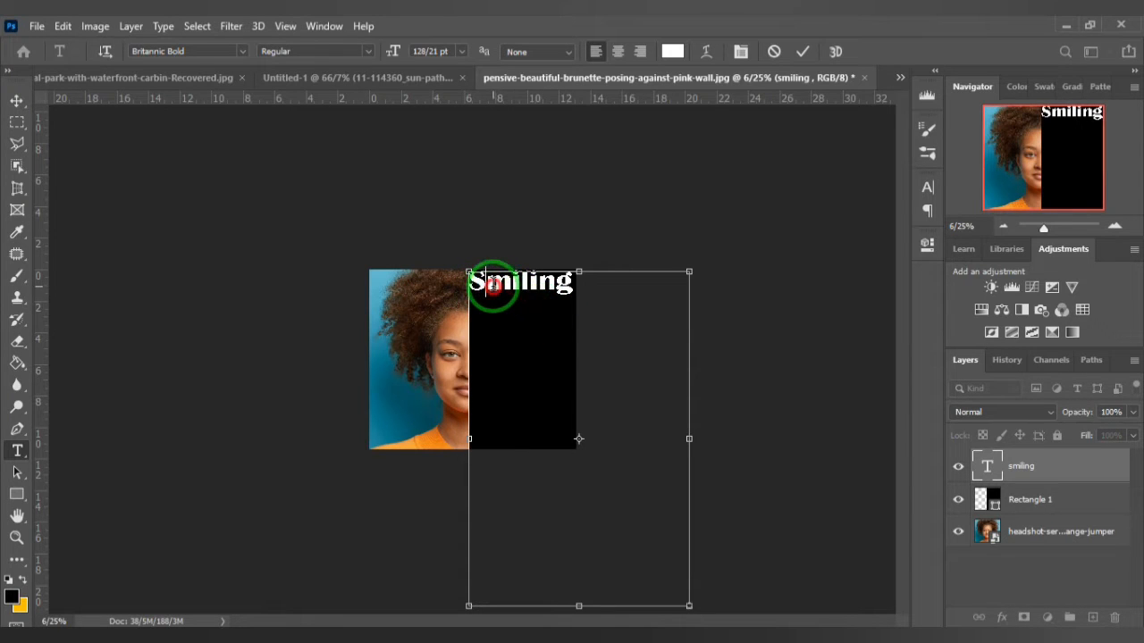
pyautogui.click(801, 50)
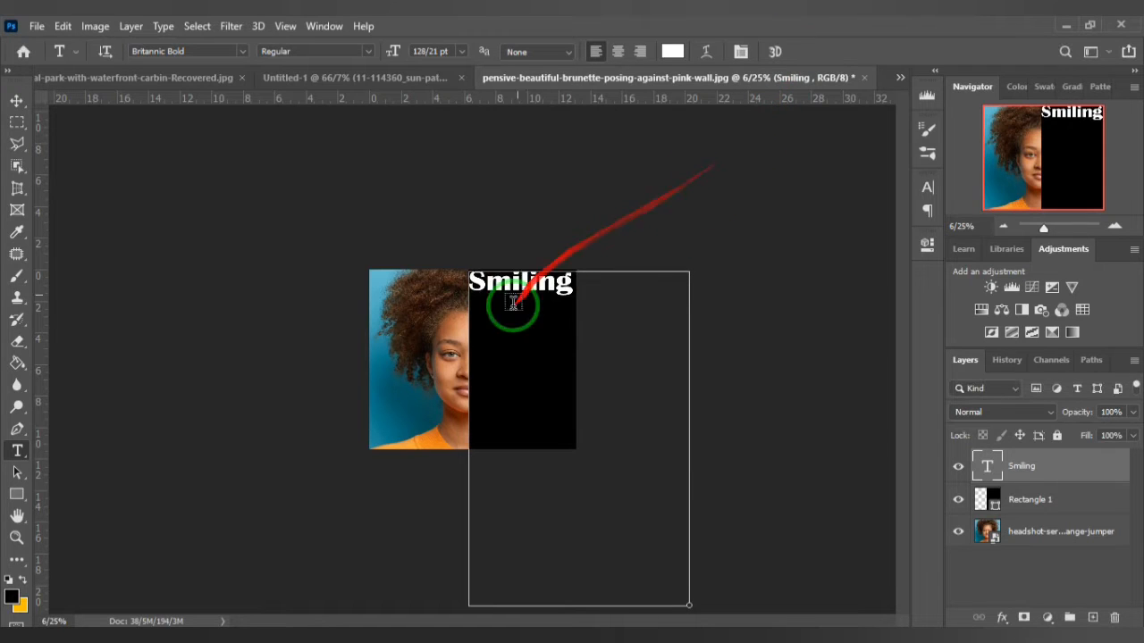
# - Add a separate text layer below "Smiling" containing the word "pretty" copied from the Notepad word list
pyautogui.moveTo(484, 331); pyautogui.dragTo(555, 368)
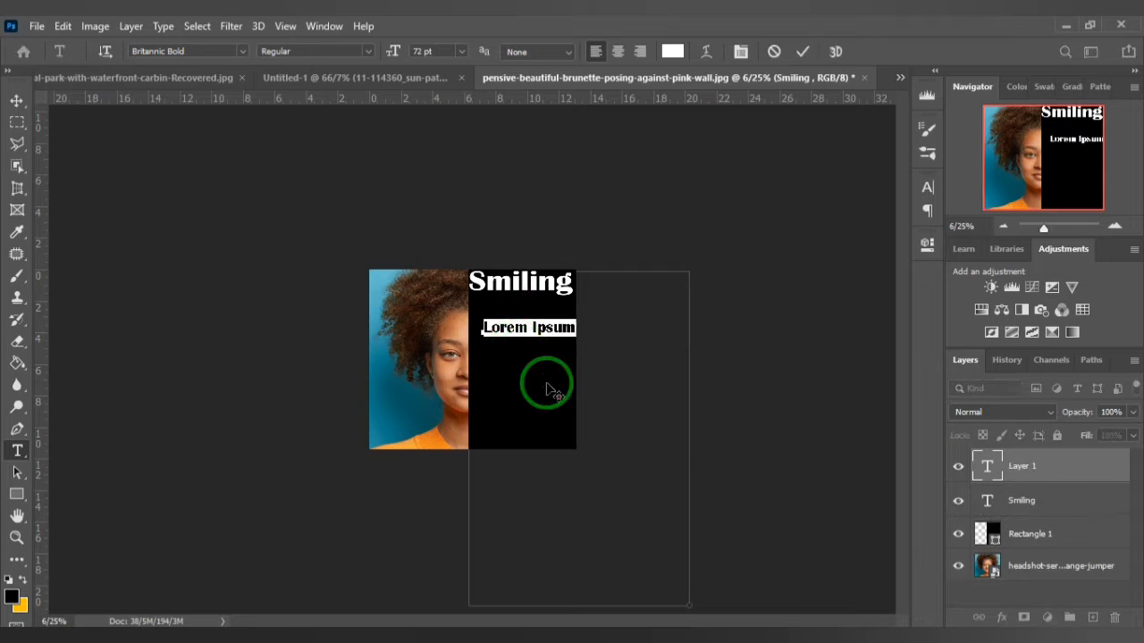
pyautogui.click(873, 640)
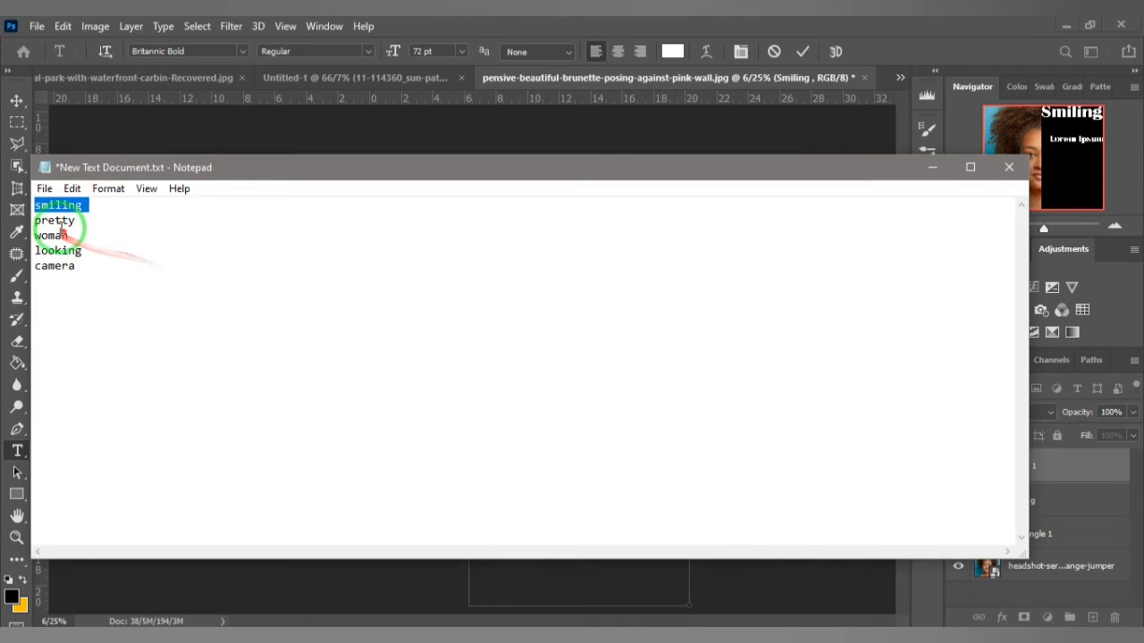
pyautogui.click(722, 27)
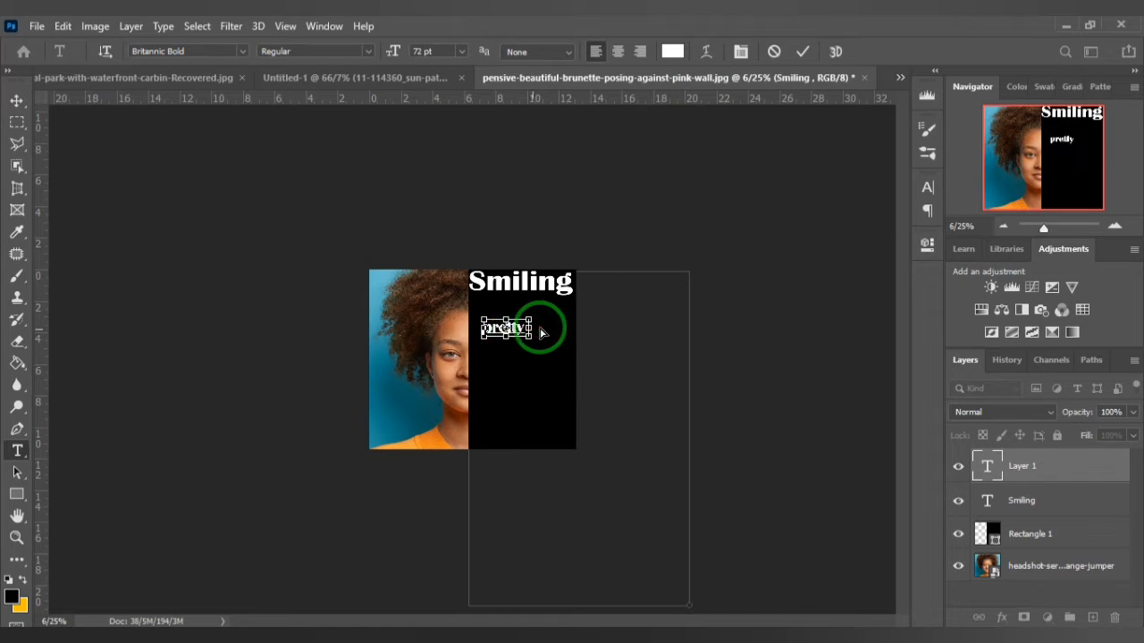
pyautogui.click(803, 51)
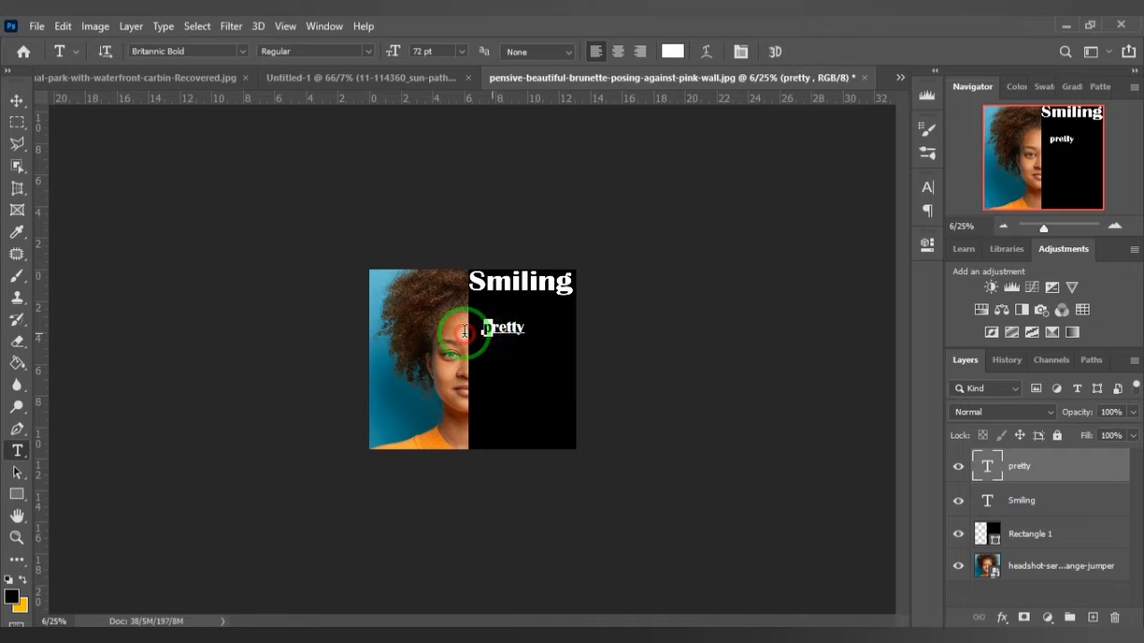
# - Capitalize the first letter of the second word so it reads "Pretty"
pyautogui.press('Delete')
pyautogui.write('P')
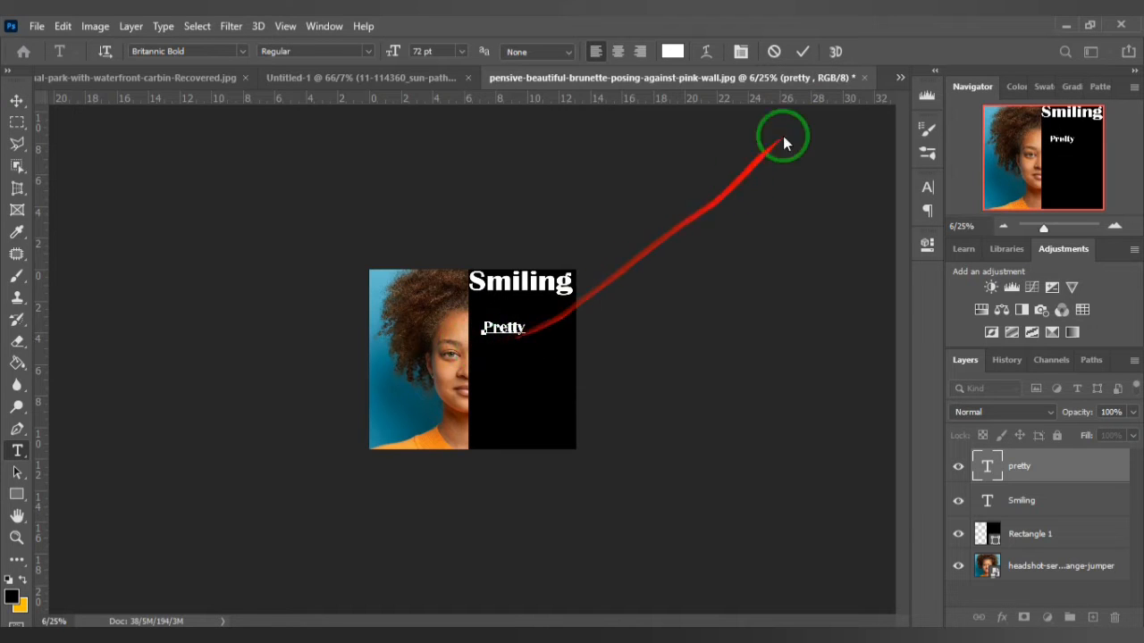
pyautogui.click(803, 52)
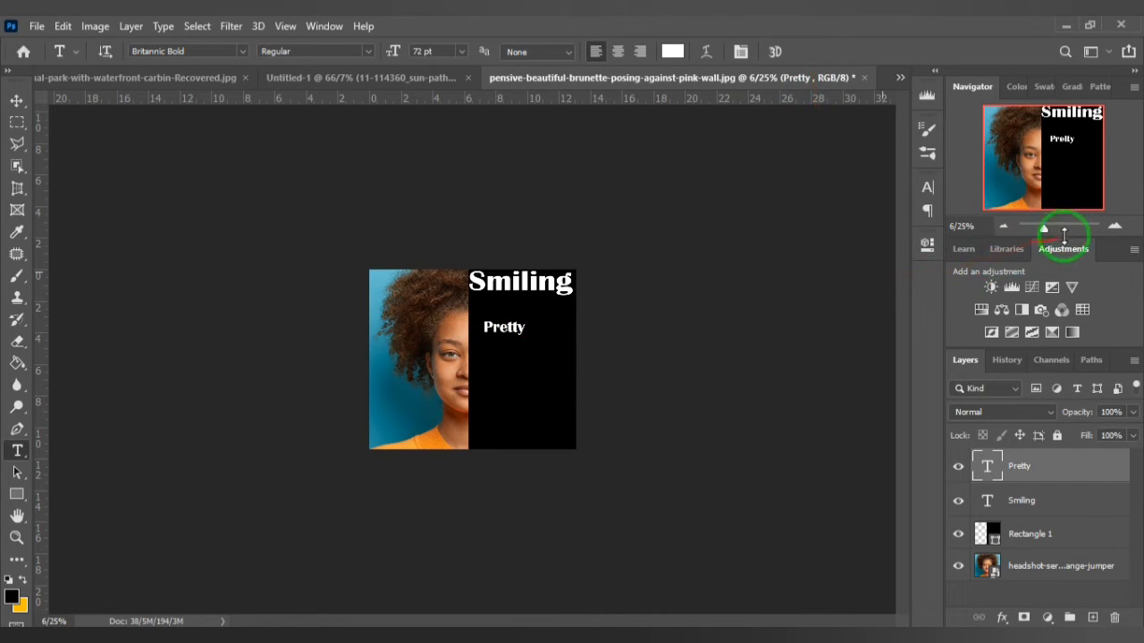
# - Scale the "Pretty" text to about 250% and place it directly beneath "Smiling", filling the black rectangle's width
pyautogui.click(1115, 227)
pyautogui.click(1115, 227)
pyautogui.click(1115, 227)
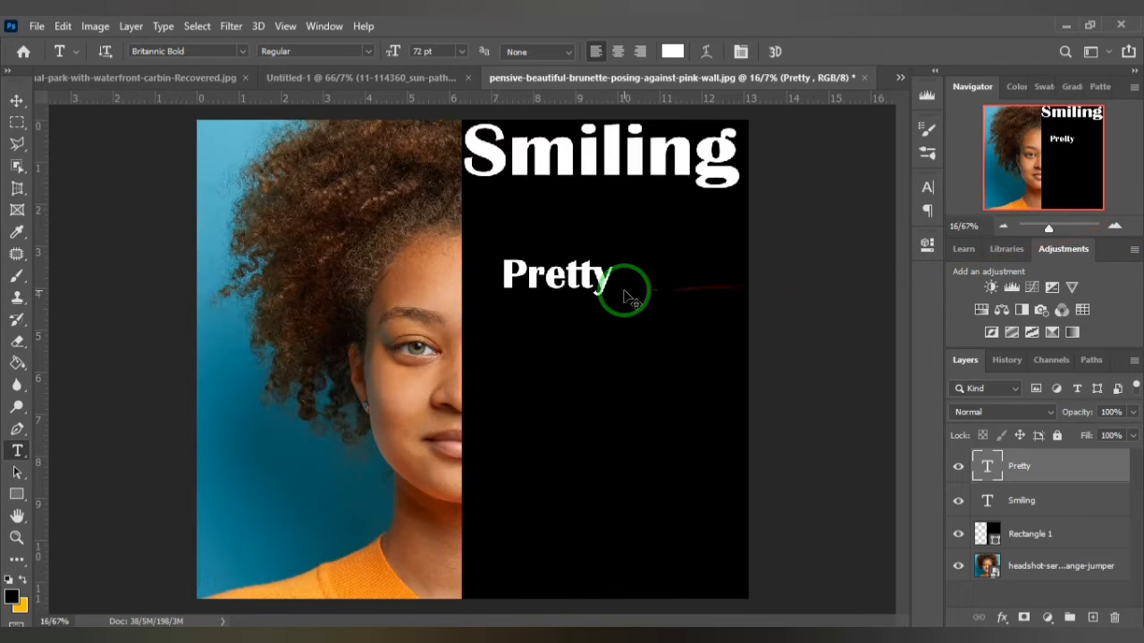
pyautogui.hotkey('ctrl', 't')
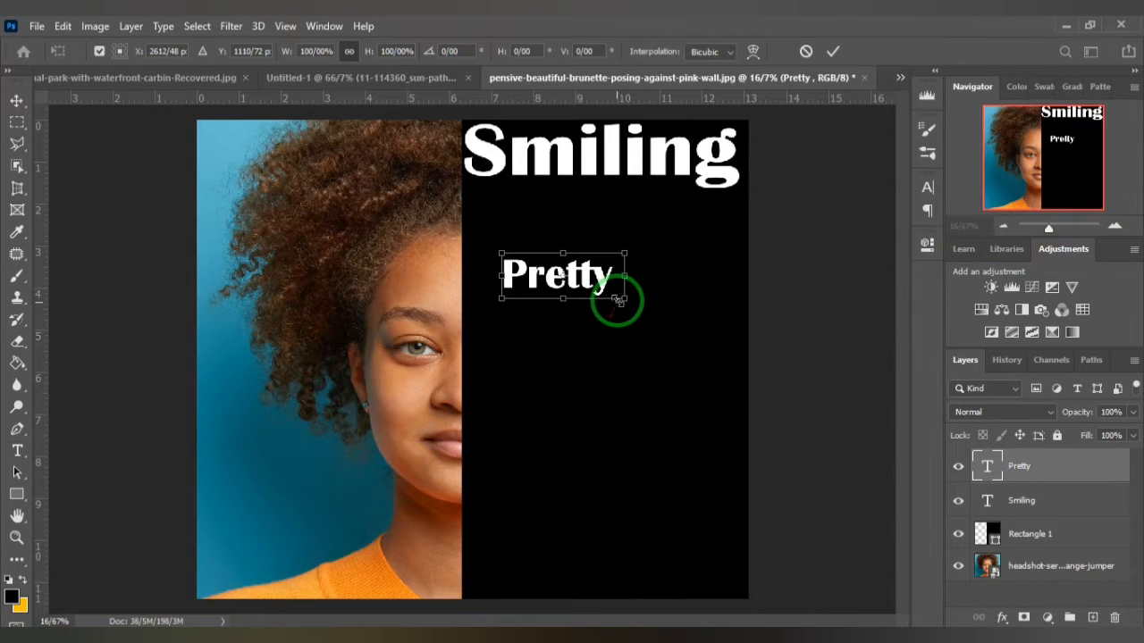
pyautogui.moveTo(649, 311); pyautogui.dragTo(777, 376)
pyautogui.moveTo(756, 333); pyautogui.dragTo(769, 287)
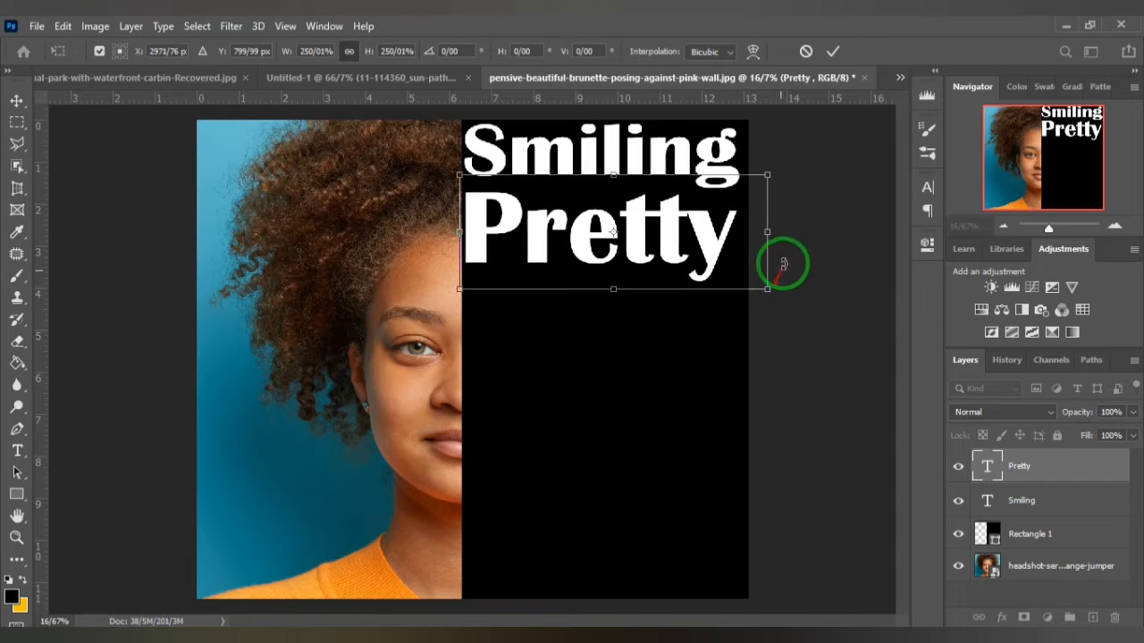
pyautogui.click(831, 51)
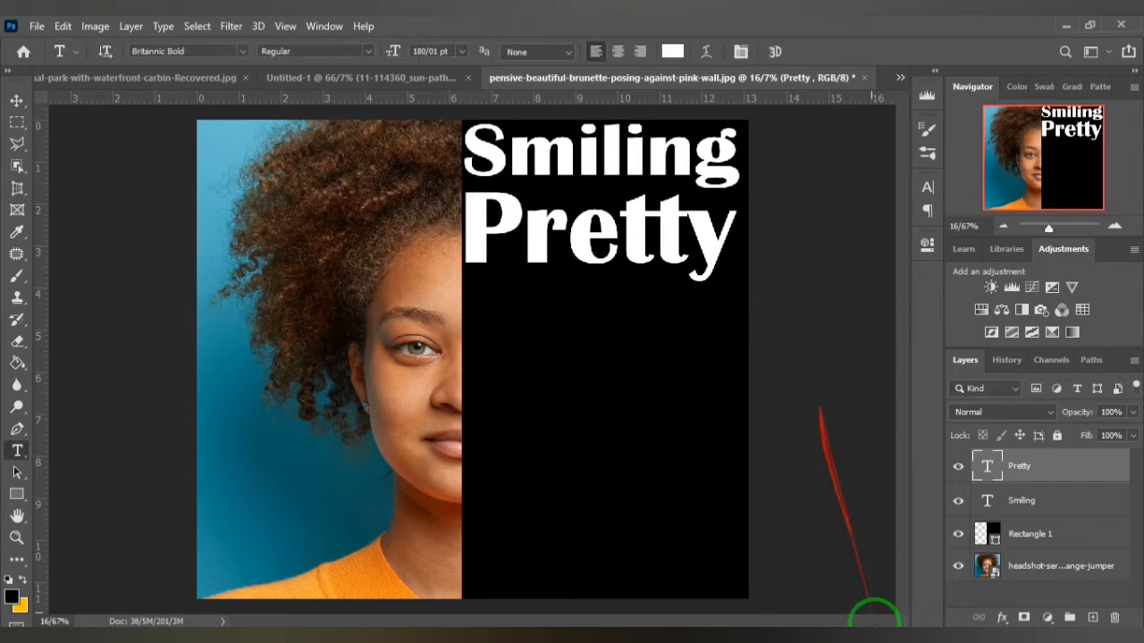
# - Add a separate text layer below "Pretty" containing the word "woman" copied from the Notepad word list
pyautogui.click(881, 641)
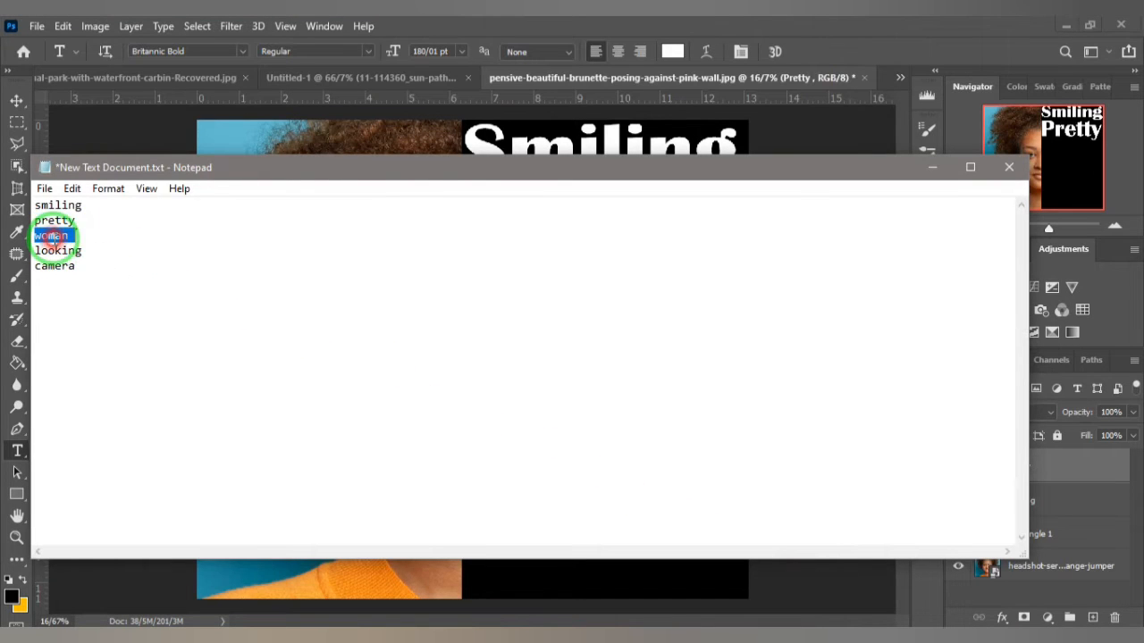
pyautogui.click(932, 167)
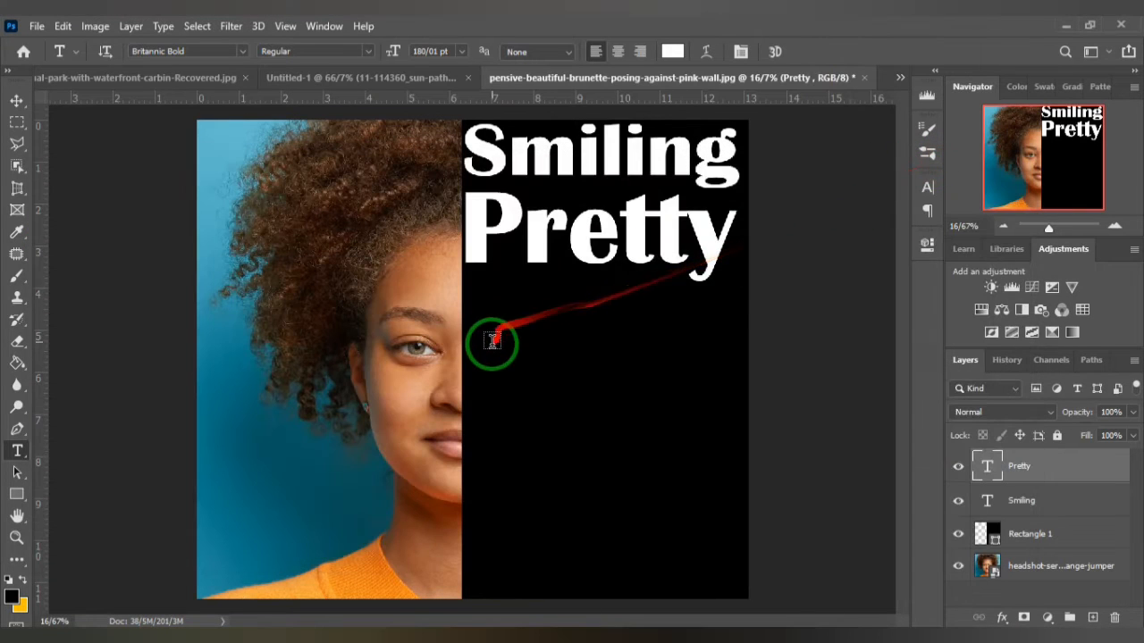
pyautogui.click(494, 339)
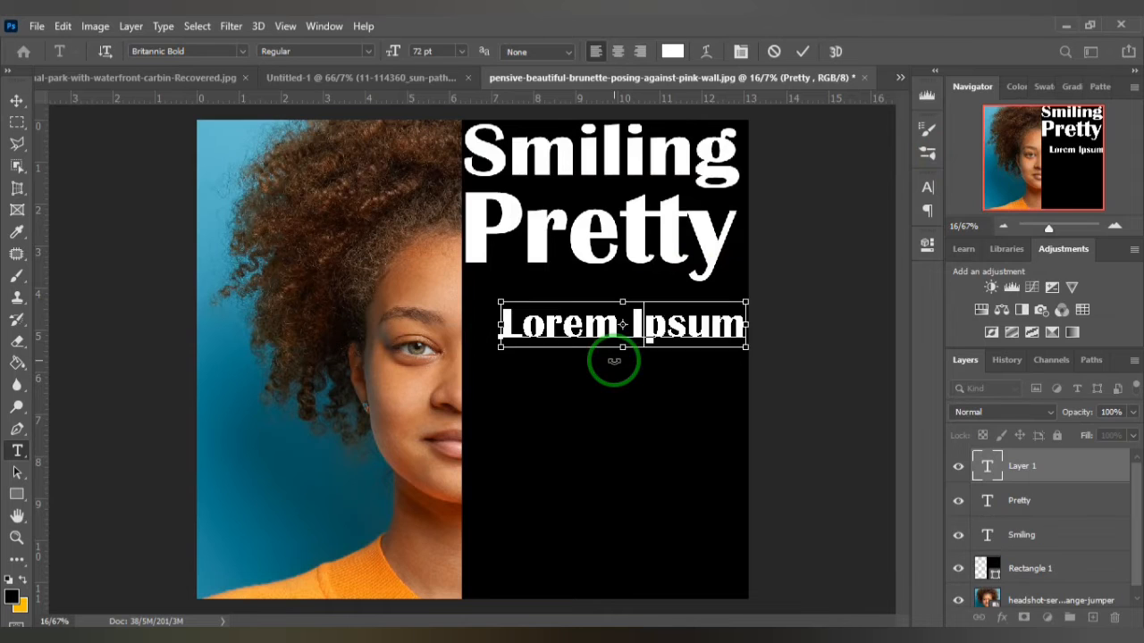
pyautogui.write('woman')
# - Enlarge the "woman" text to about 192 pt and place it directly beneath "Pretty", spanning the black rectangle's width
pyautogui.moveTo(643, 348); pyautogui.dragTo(744, 393)
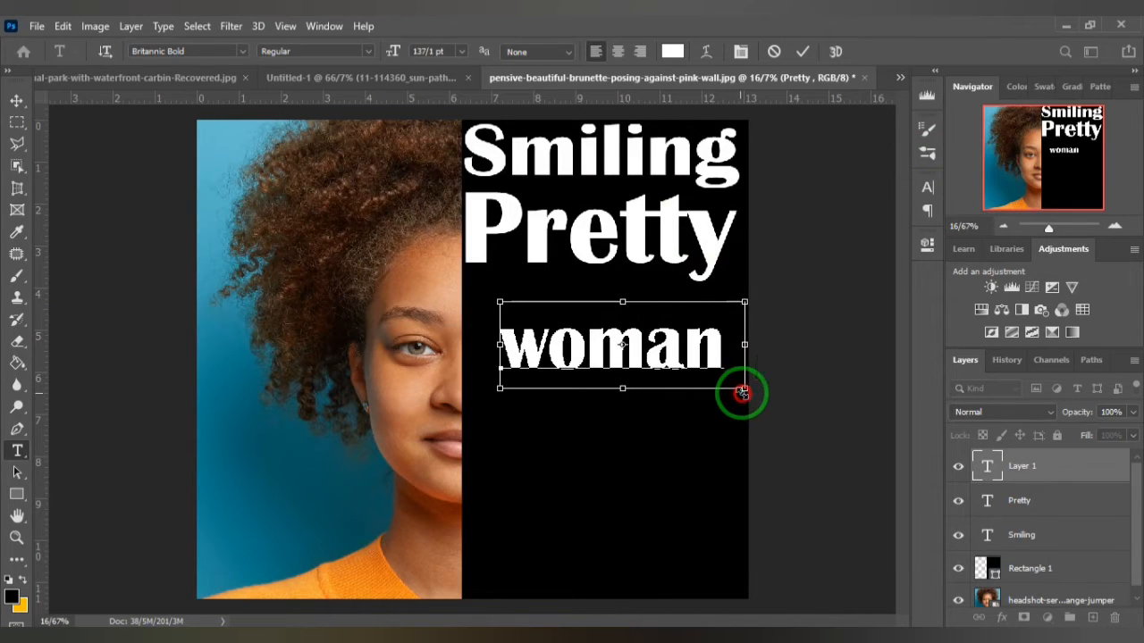
pyautogui.moveTo(502, 303); pyautogui.dragTo(462, 280)
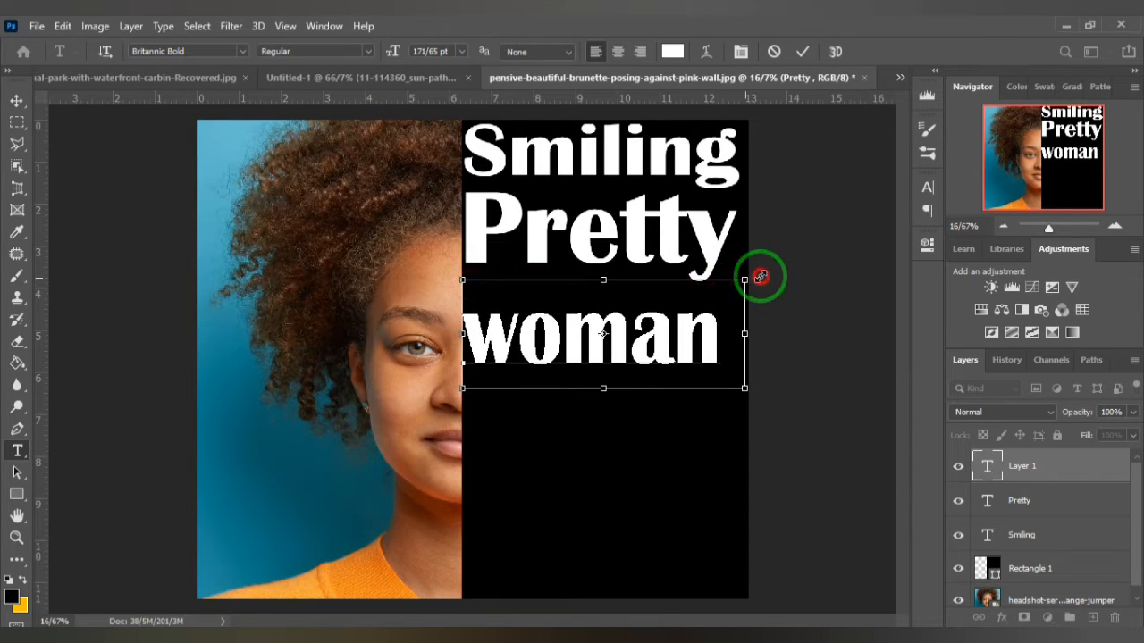
pyautogui.moveTo(760, 277); pyautogui.dragTo(776, 266)
pyautogui.moveTo(707, 319); pyautogui.dragTo(714, 297)
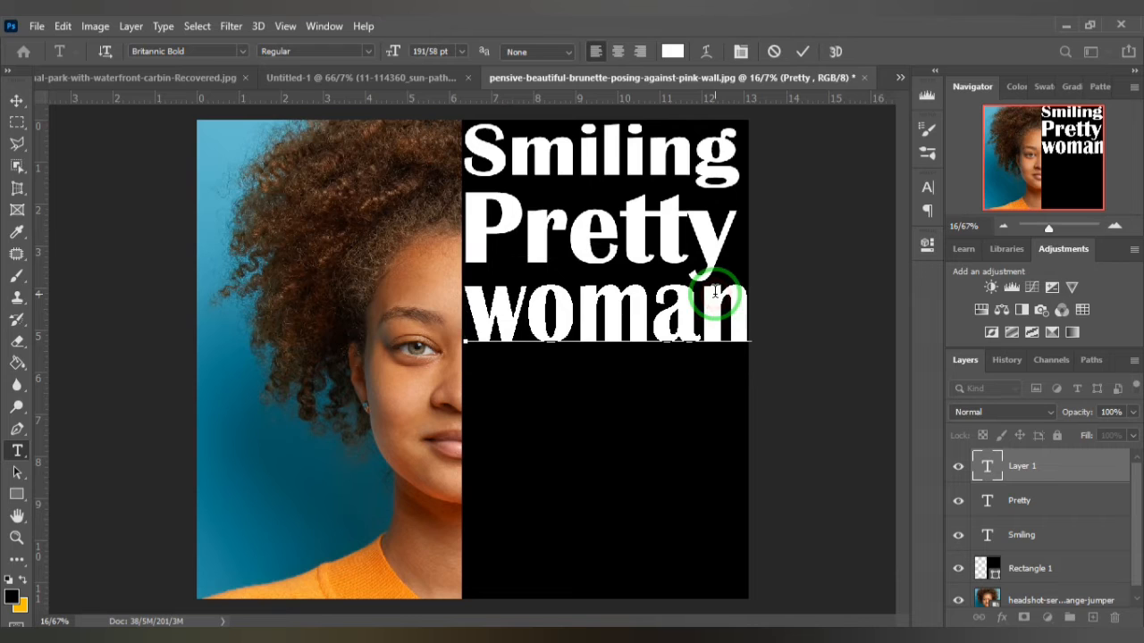
pyautogui.click(805, 53)
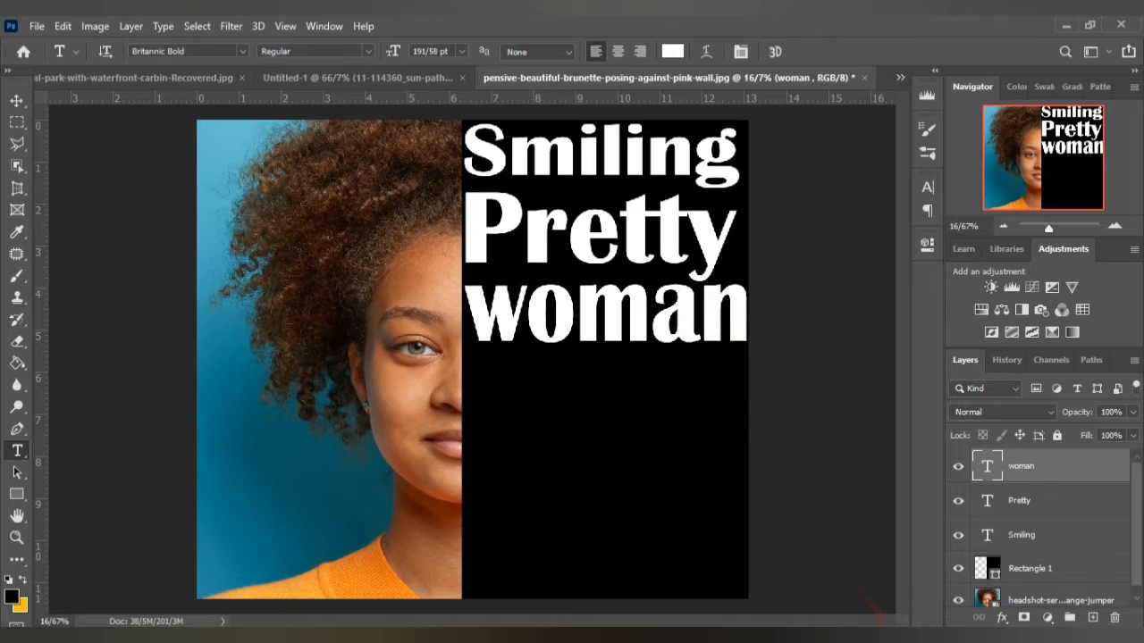
# - Add a separate text layer below "woman" containing the word "looking" copied from the Notepad word list
pyautogui.click(885, 636)
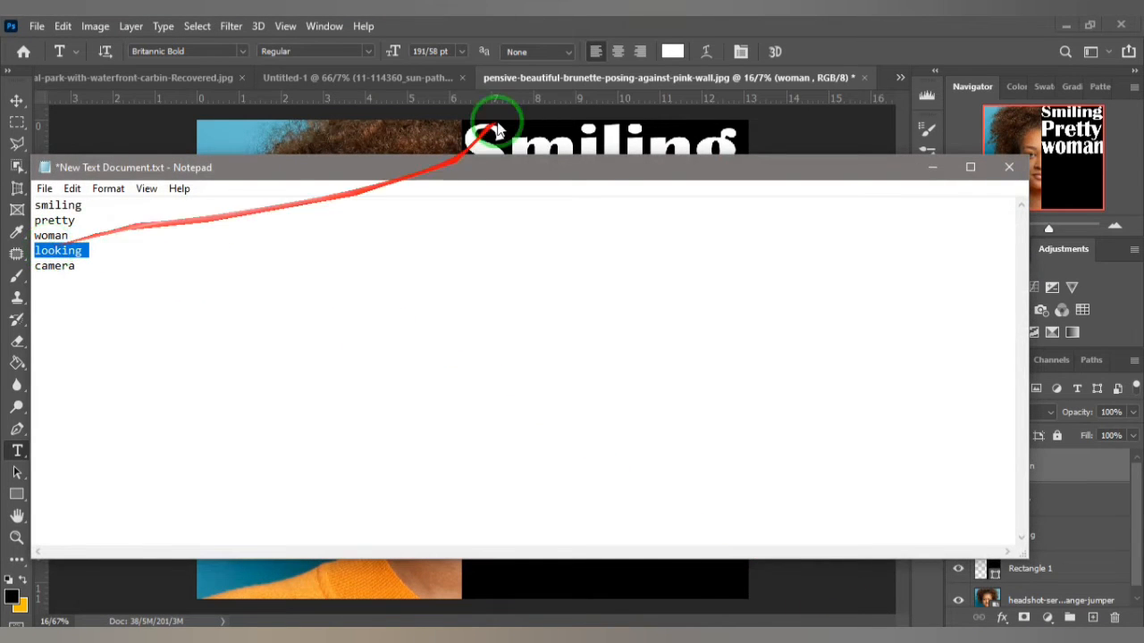
pyautogui.click(616, 28)
pyautogui.click(494, 404)
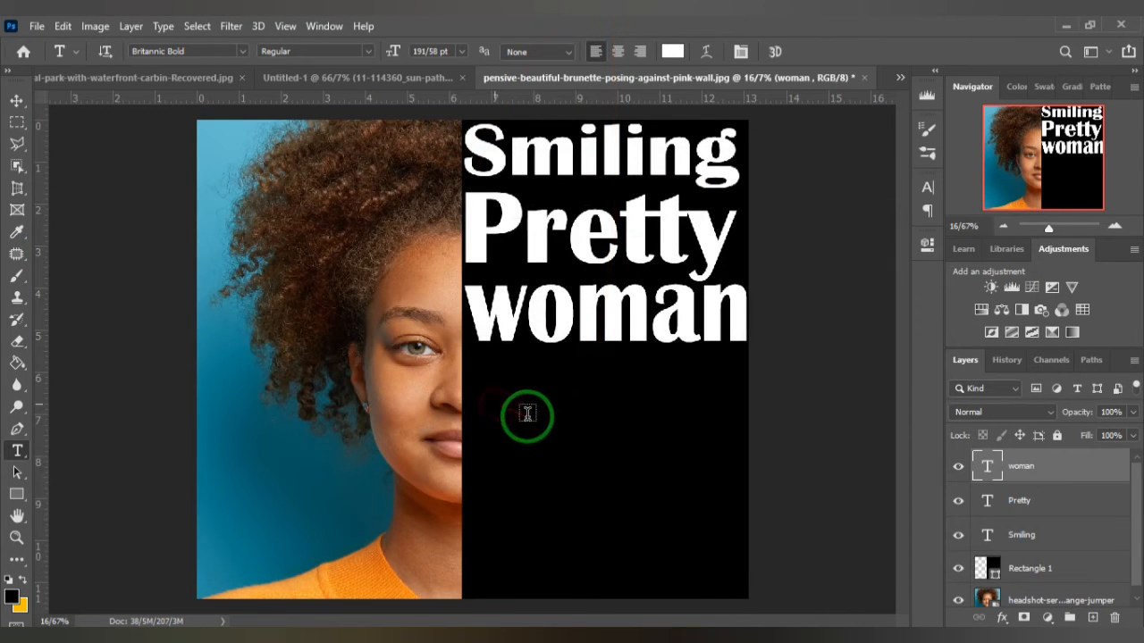
pyautogui.write('looking')
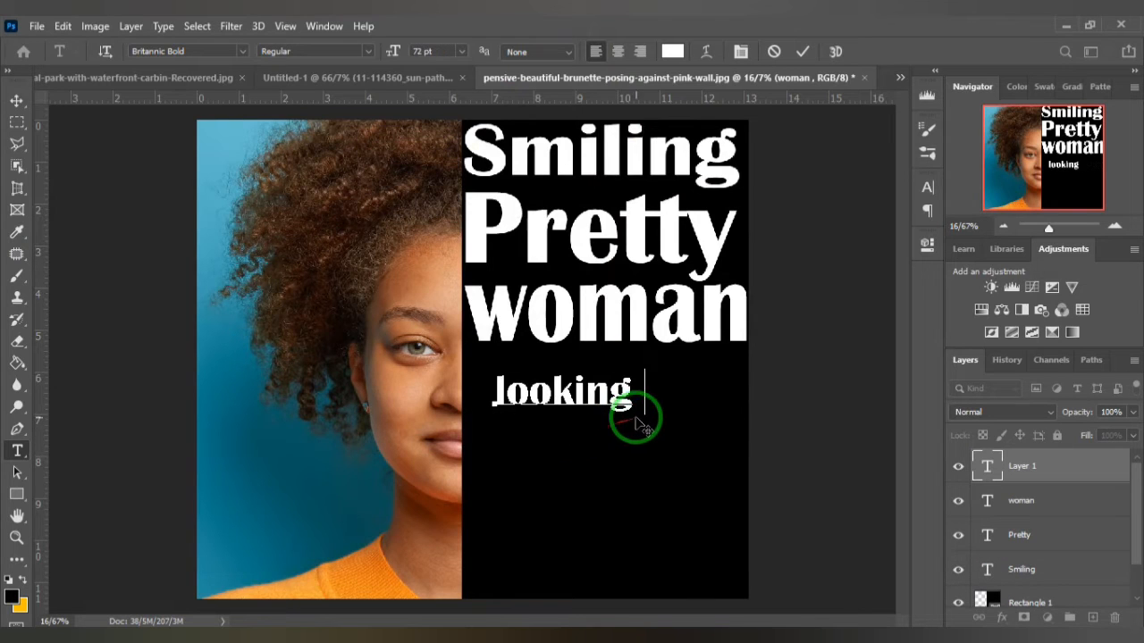
# - Enlarge the "looking" text to about 188 pt so it spans the black rectangle's width beneath "woman"
pyautogui.moveTo(645, 368); pyautogui.dragTo(752, 349)
pyautogui.moveTo(494, 414); pyautogui.dragTo(474, 457)
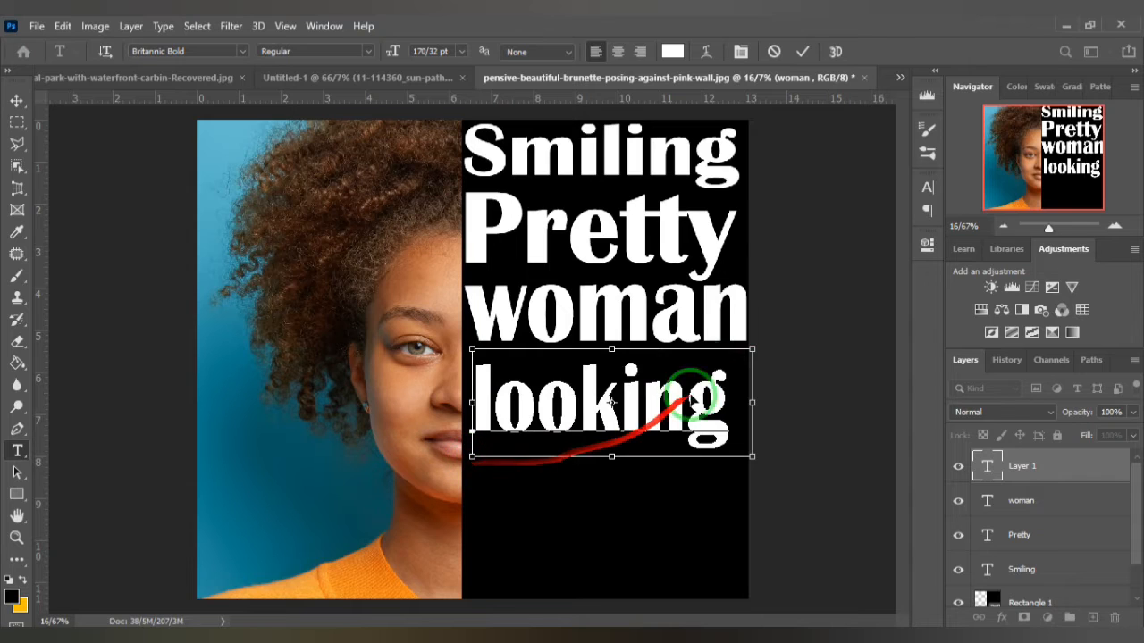
pyautogui.click(803, 51)
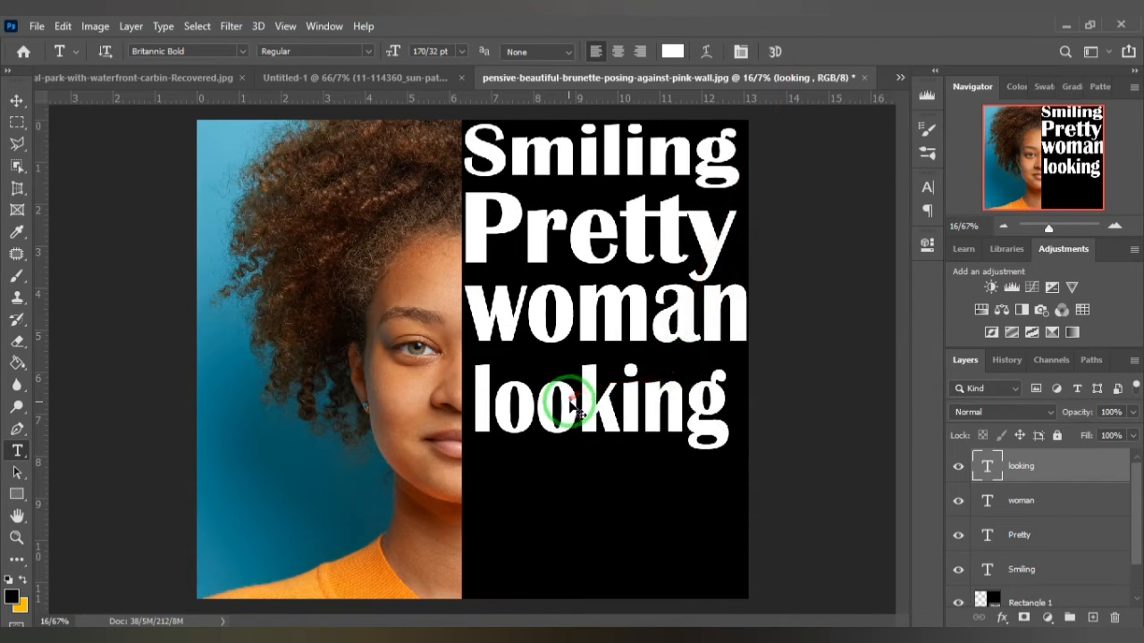
pyautogui.hotkey('ctrl', 't')
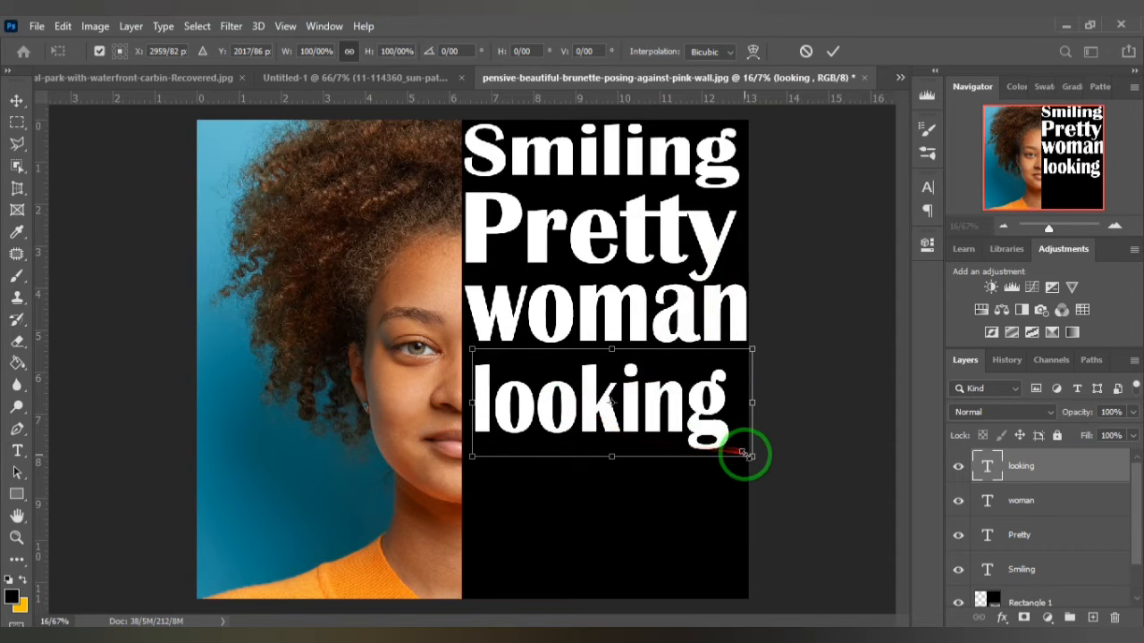
pyautogui.moveTo(746, 453); pyautogui.dragTo(769, 463)
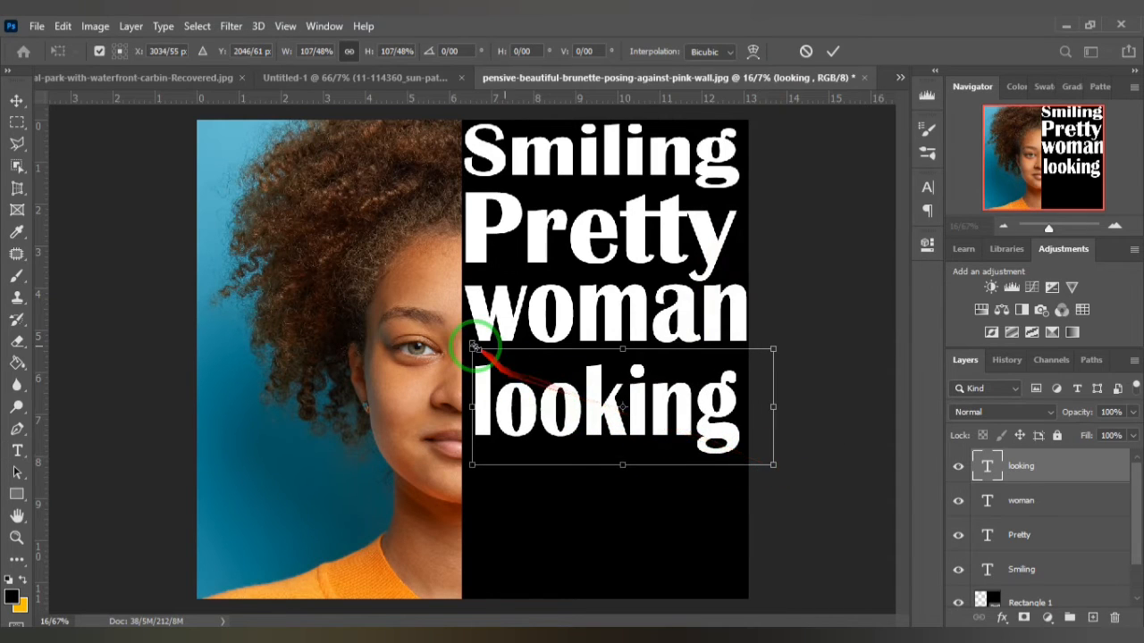
pyautogui.moveTo(471, 347); pyautogui.dragTo(465, 337)
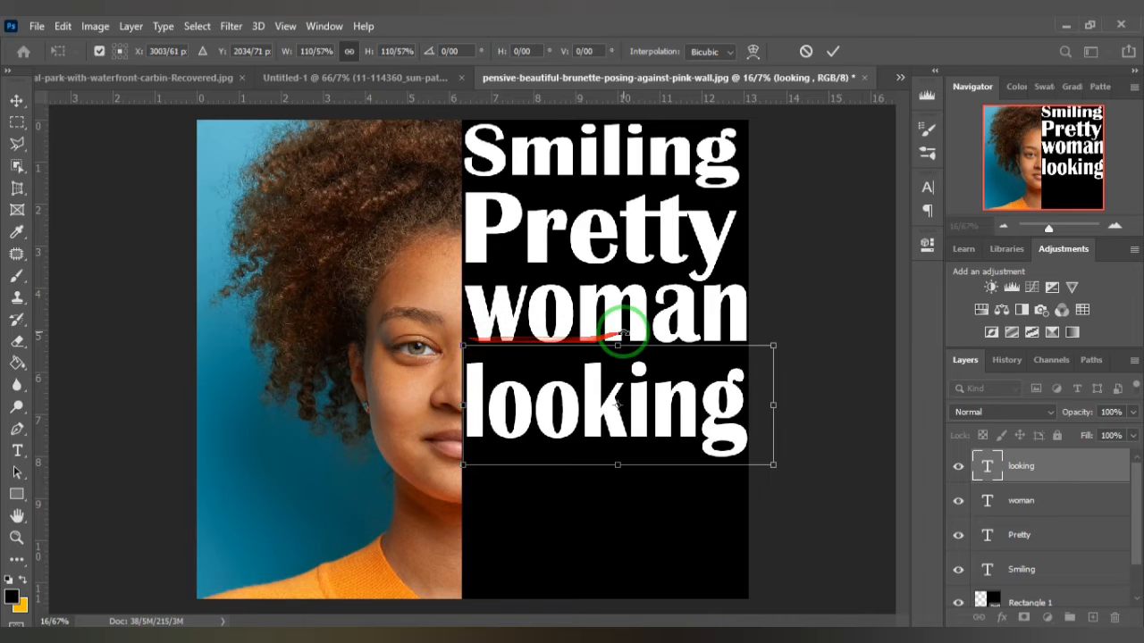
pyautogui.click(835, 54)
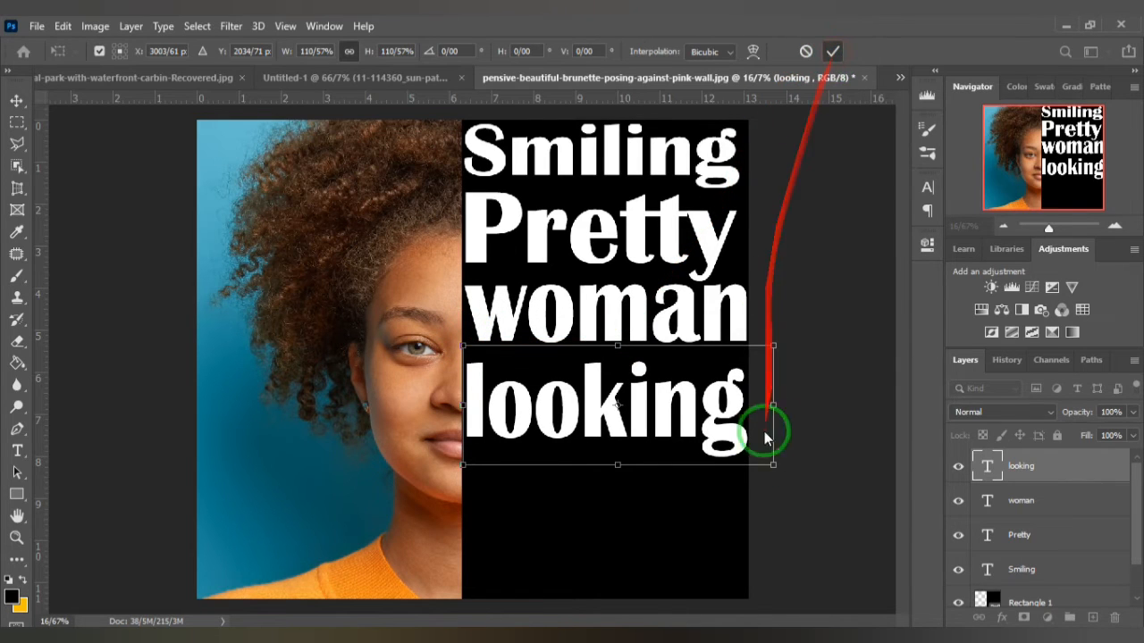
# - Add a text layer below "looking" with the word "camera" from the Notepad list and capitalize it to read "Camera"
pyautogui.click(866, 630)
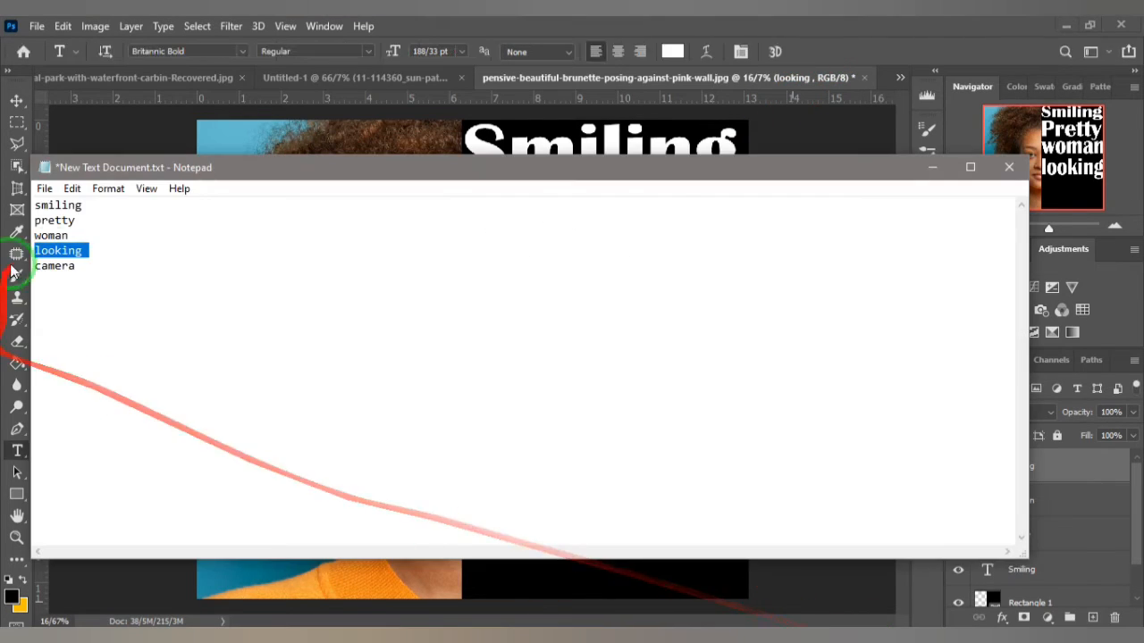
pyautogui.click(715, 30)
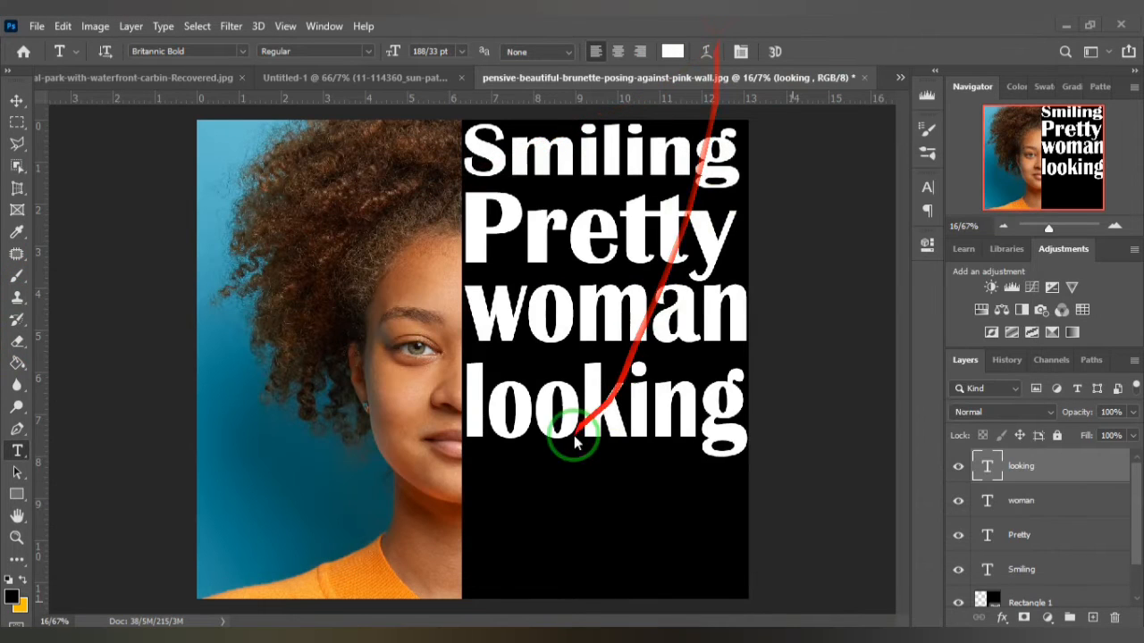
pyautogui.click(494, 507)
pyautogui.write('camera')
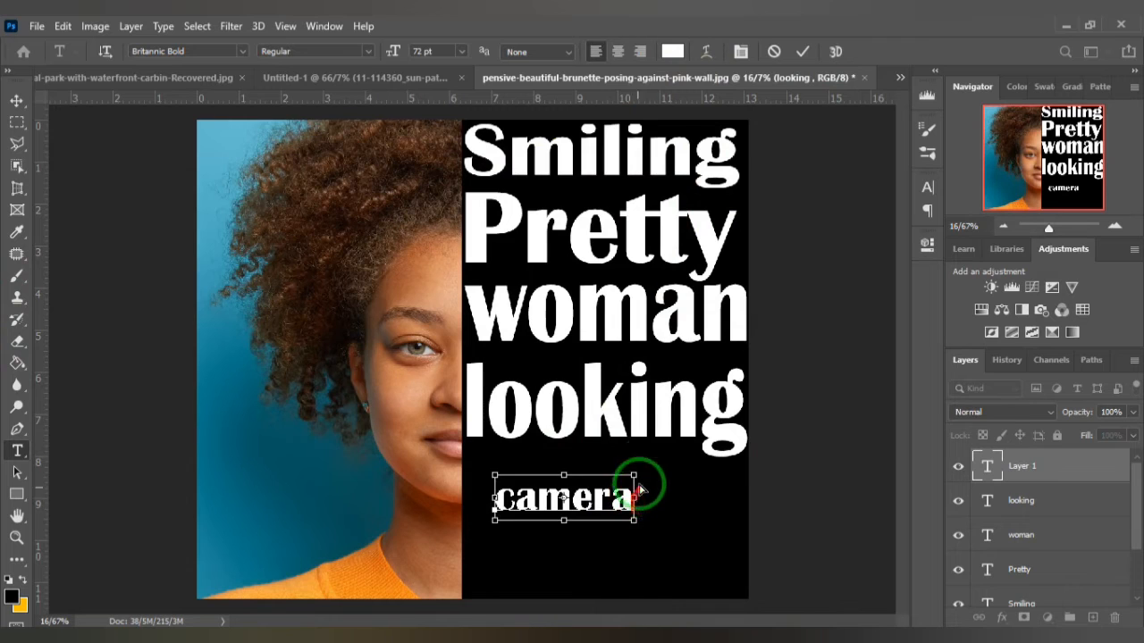
pyautogui.moveTo(512, 501); pyautogui.dragTo(482, 499)
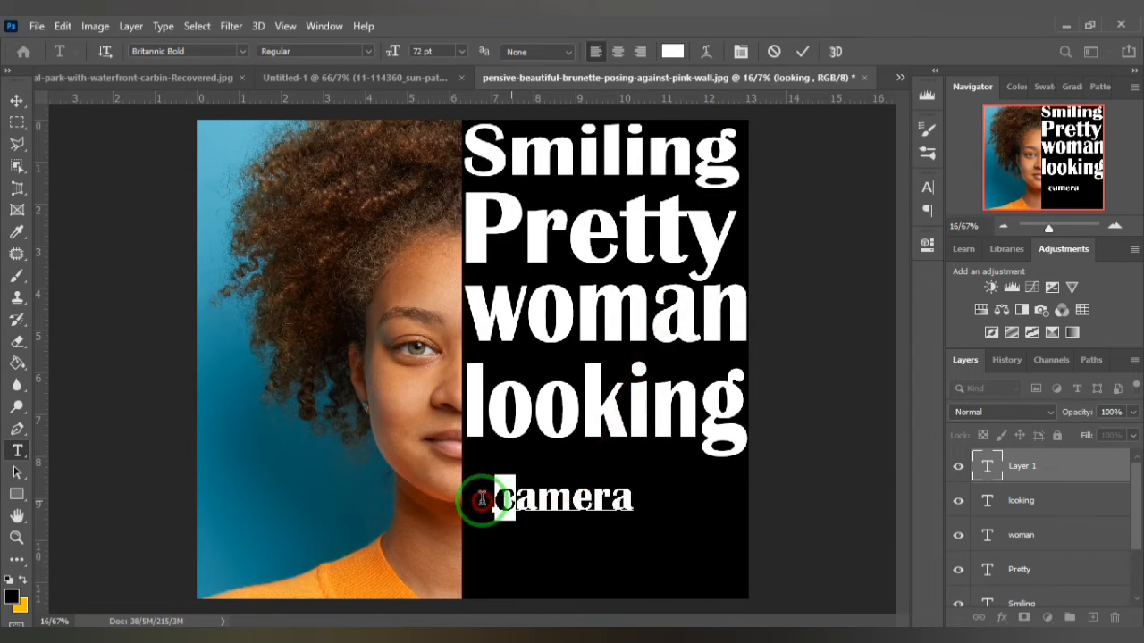
pyautogui.write('C')
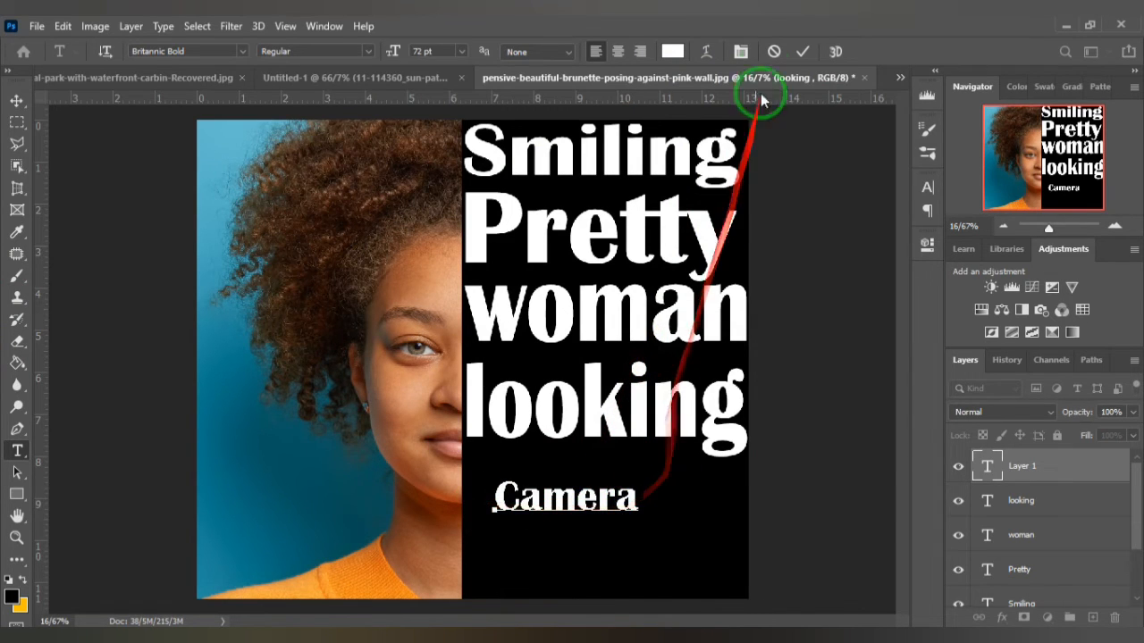
pyautogui.click(799, 67)
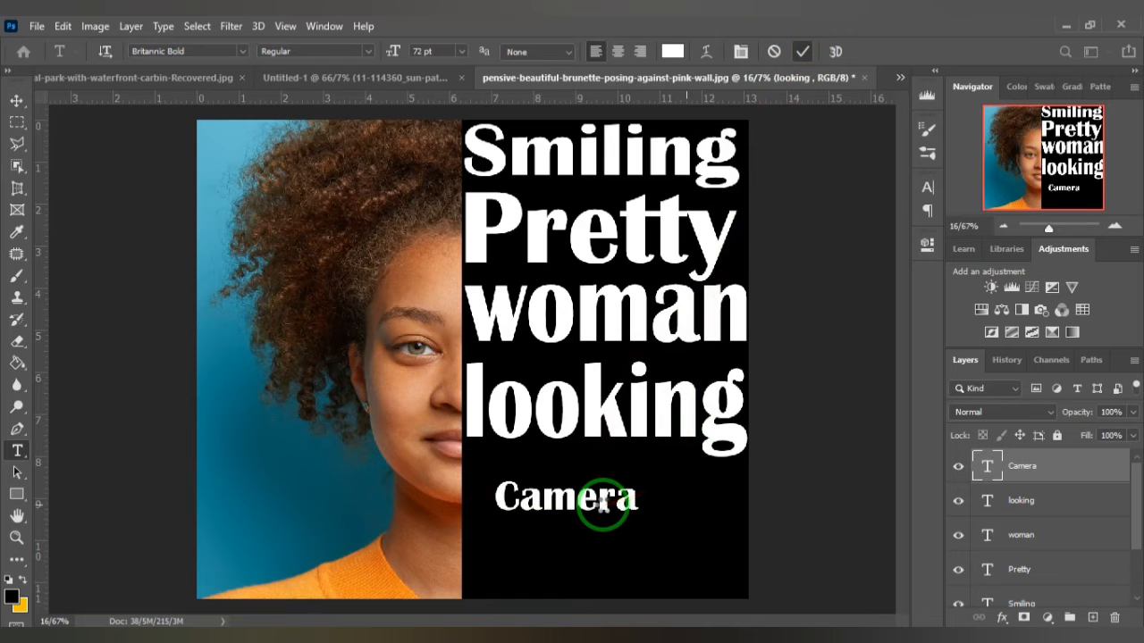
# - Scale the "Camera" text to about 199% and place it directly beneath "looking", filling the black rectangle's width
pyautogui.hotkey('ctrl', 't')
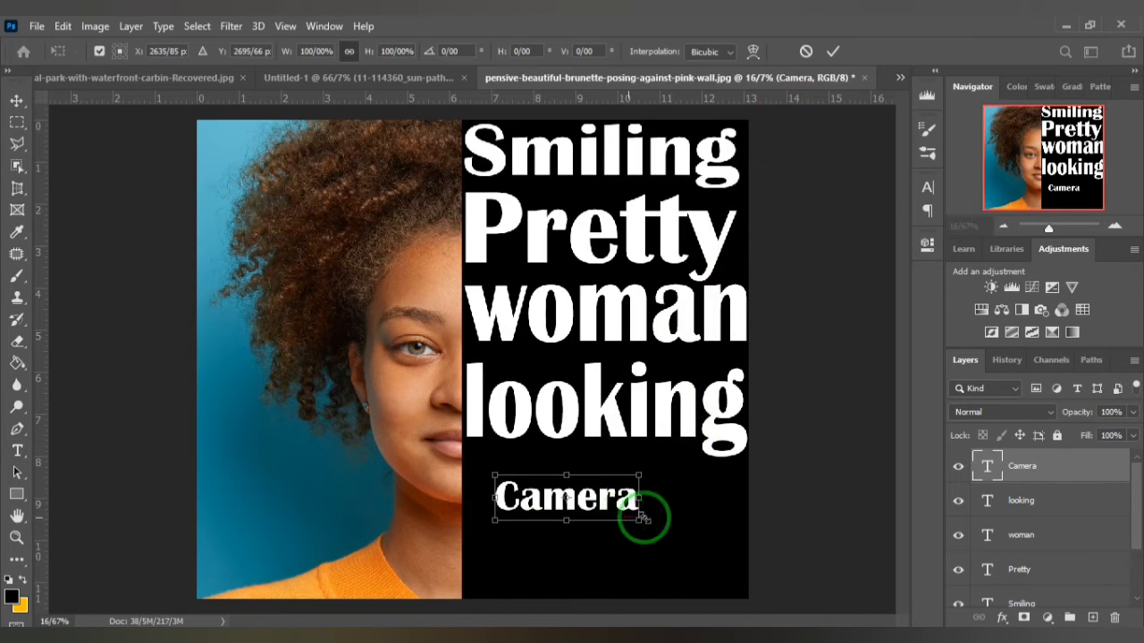
pyautogui.moveTo(635, 519)
pyautogui.mouseDown()
pyautogui.moveTo(740, 580)
pyautogui.moveTo(650, 525)
pyautogui.mouseUp()
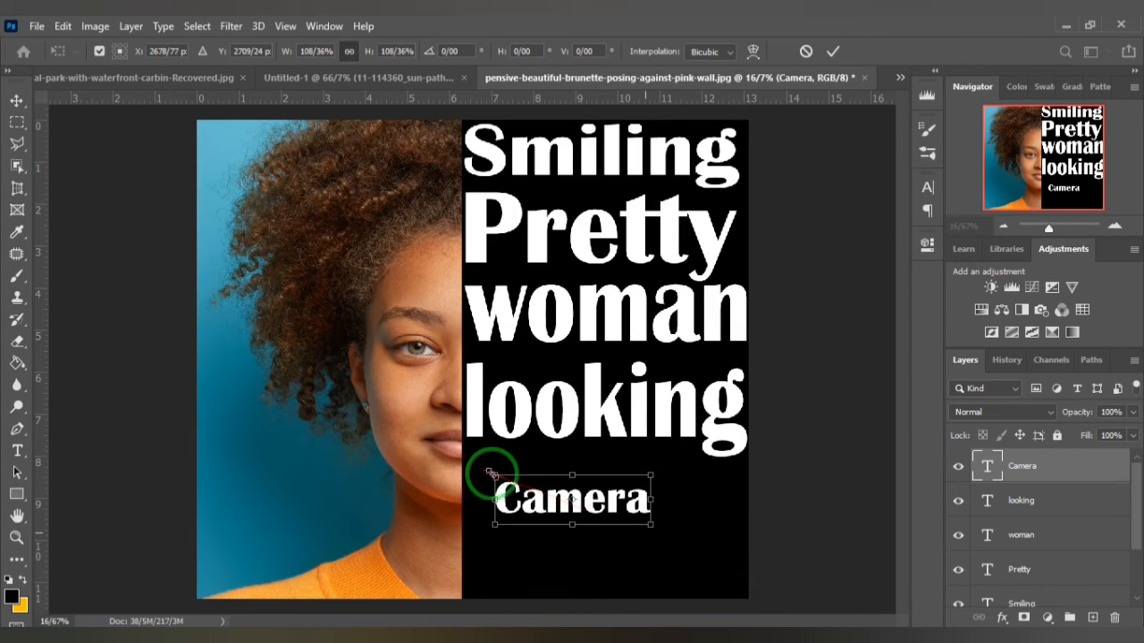
pyautogui.moveTo(476, 463); pyautogui.dragTo(462, 454)
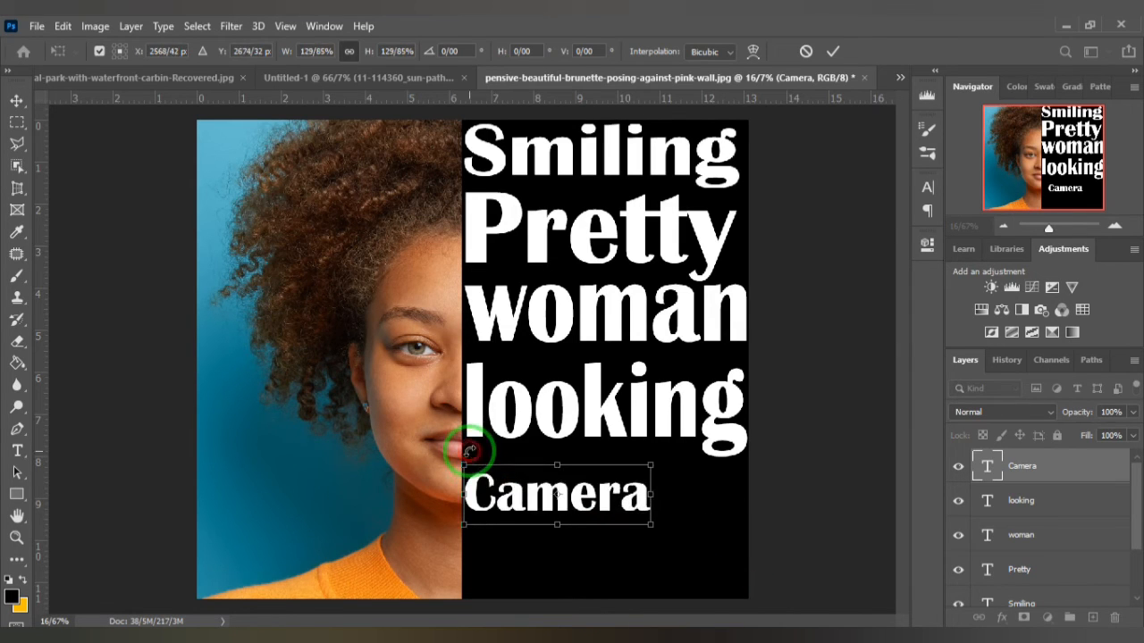
pyautogui.moveTo(650, 523)
pyautogui.mouseDown()
pyautogui.moveTo(747, 579)
pyautogui.moveTo(676, 523)
pyautogui.moveTo(684, 516)
pyautogui.moveTo(659, 522)
pyautogui.mouseUp()
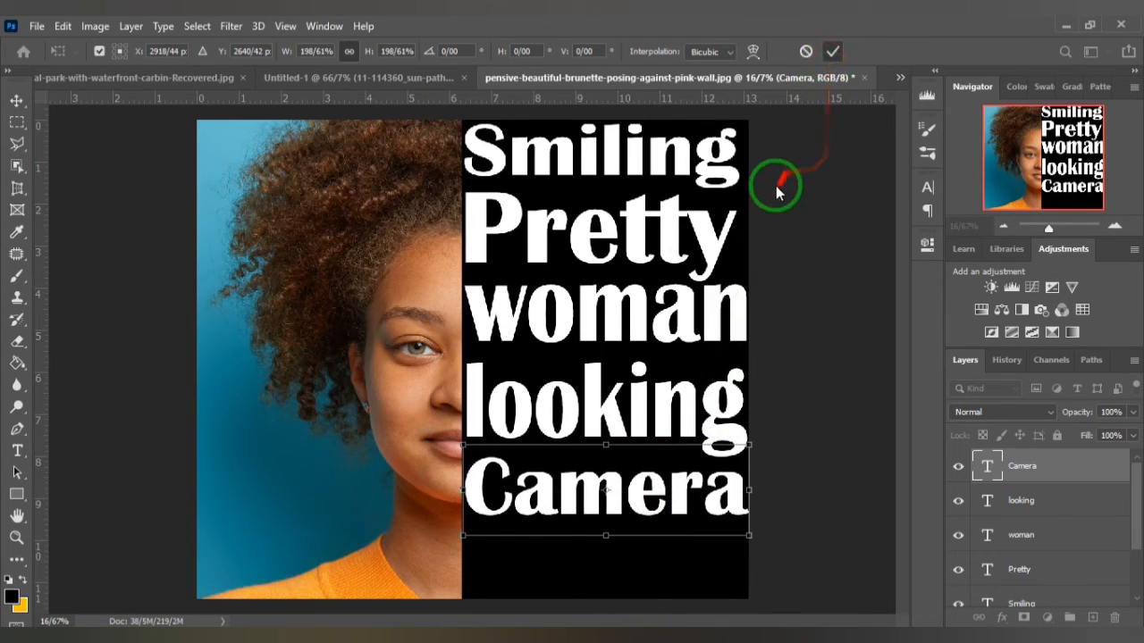
pyautogui.press('Return')
# - Rasterize the "Camera" and "looking" type layers by applying the Eraser tool to each
pyautogui.press('t')
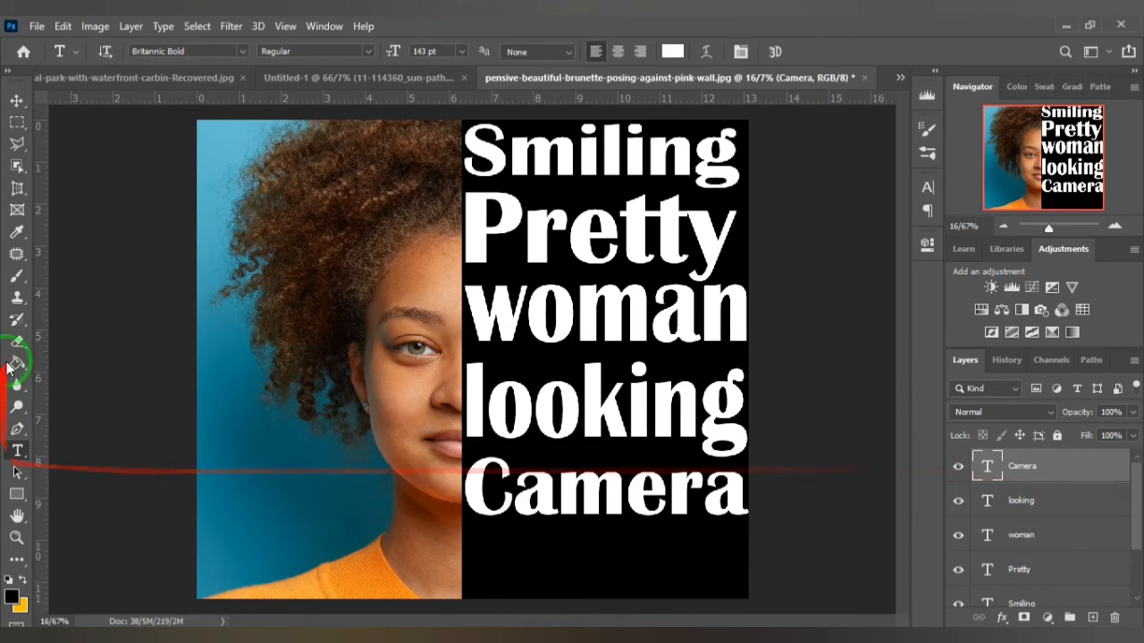
pyautogui.click(17, 340)
pyautogui.click(650, 334)
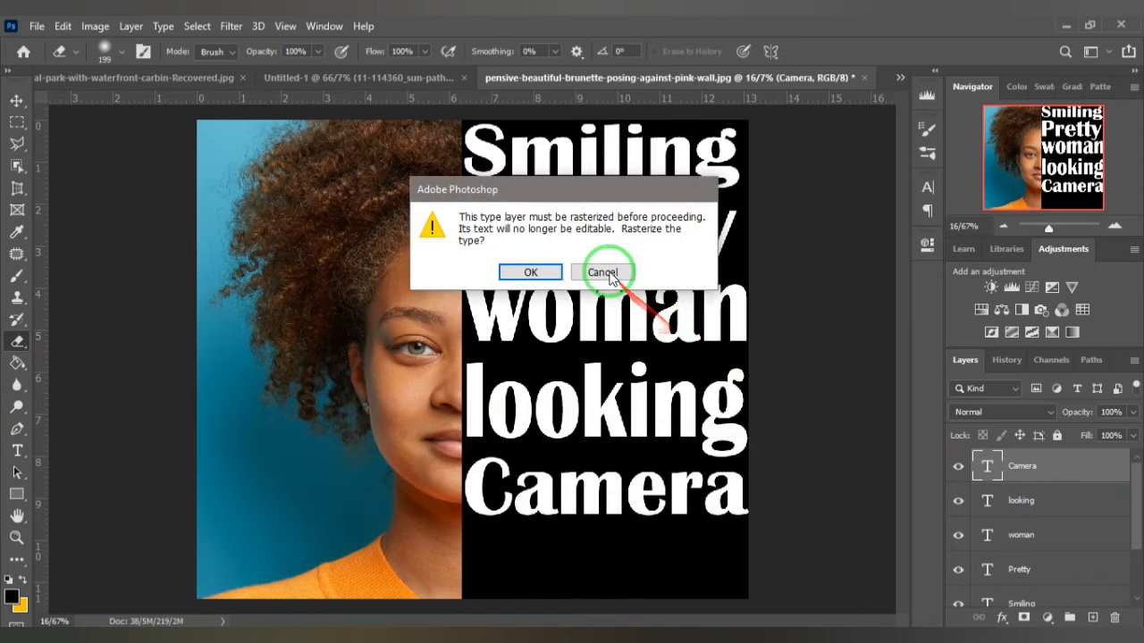
pyautogui.click(521, 270)
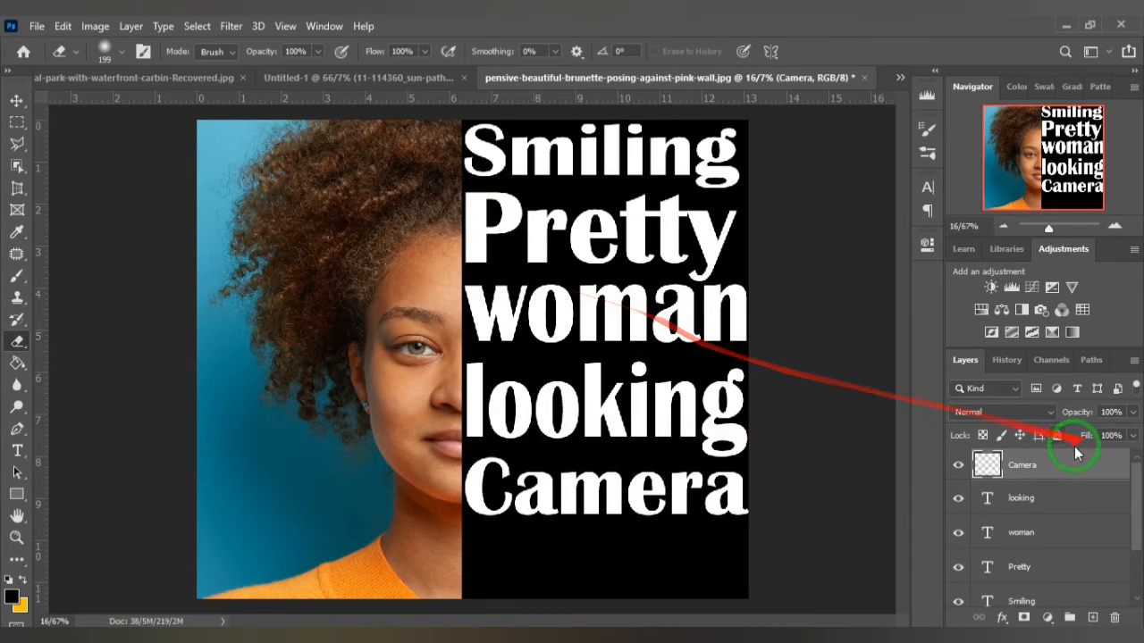
pyautogui.click(1069, 503)
pyautogui.click(603, 375)
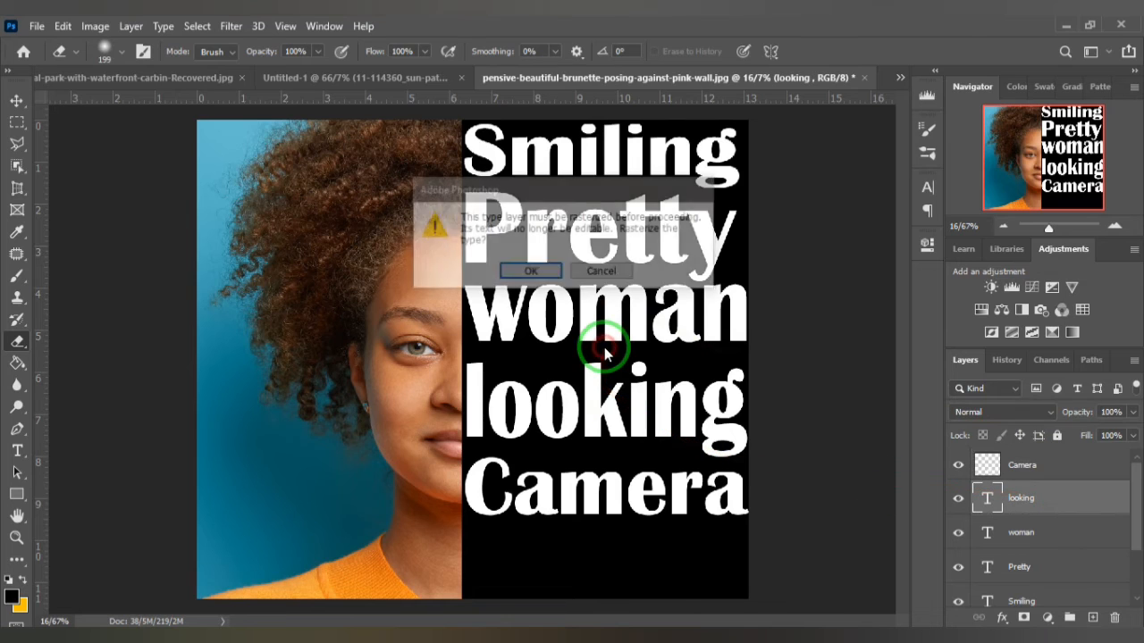
pyautogui.click(517, 272)
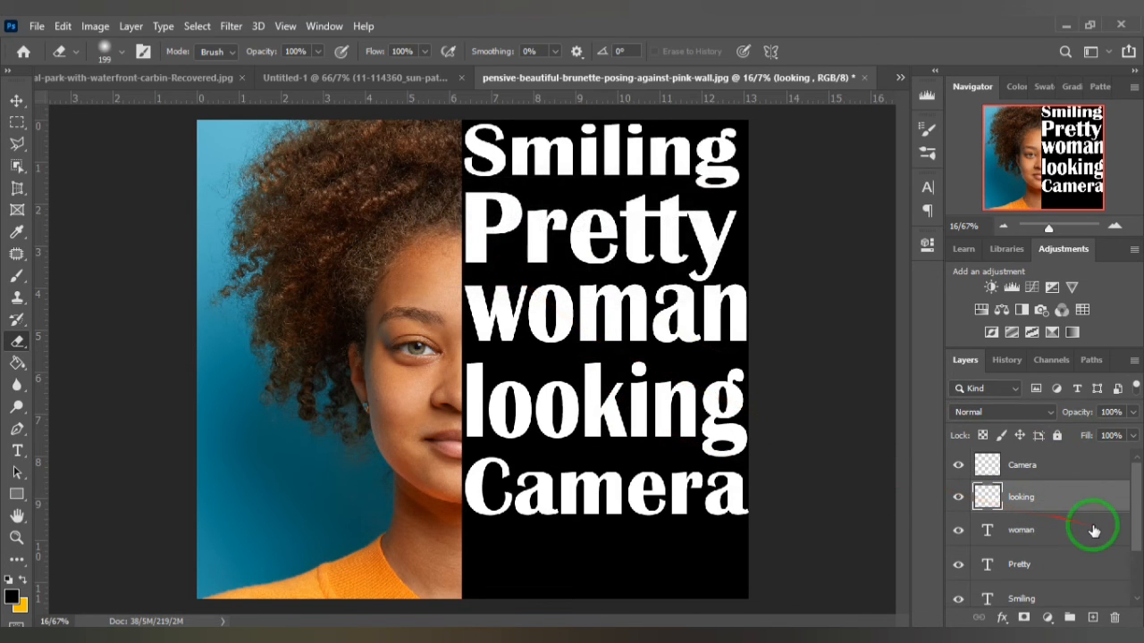
# - Rasterize the remaining "woman", "Pretty" and "Smiling" type layers with the Eraser tool
pyautogui.click(563, 322)
pyautogui.click(542, 270)
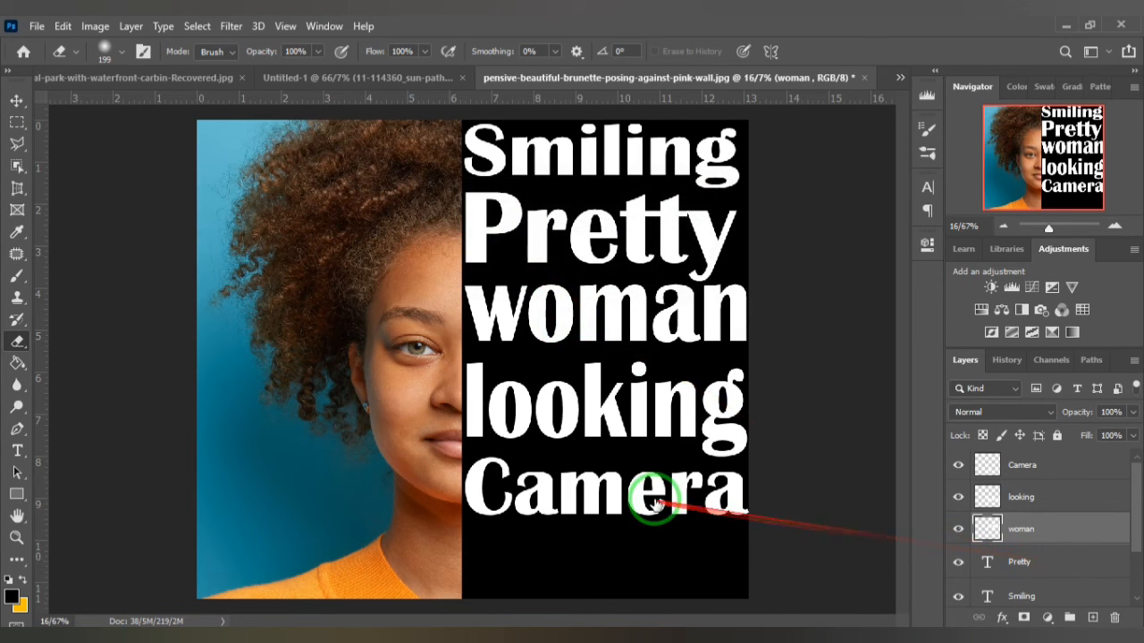
pyautogui.hotkey('alt', '[')
pyautogui.click(620, 353)
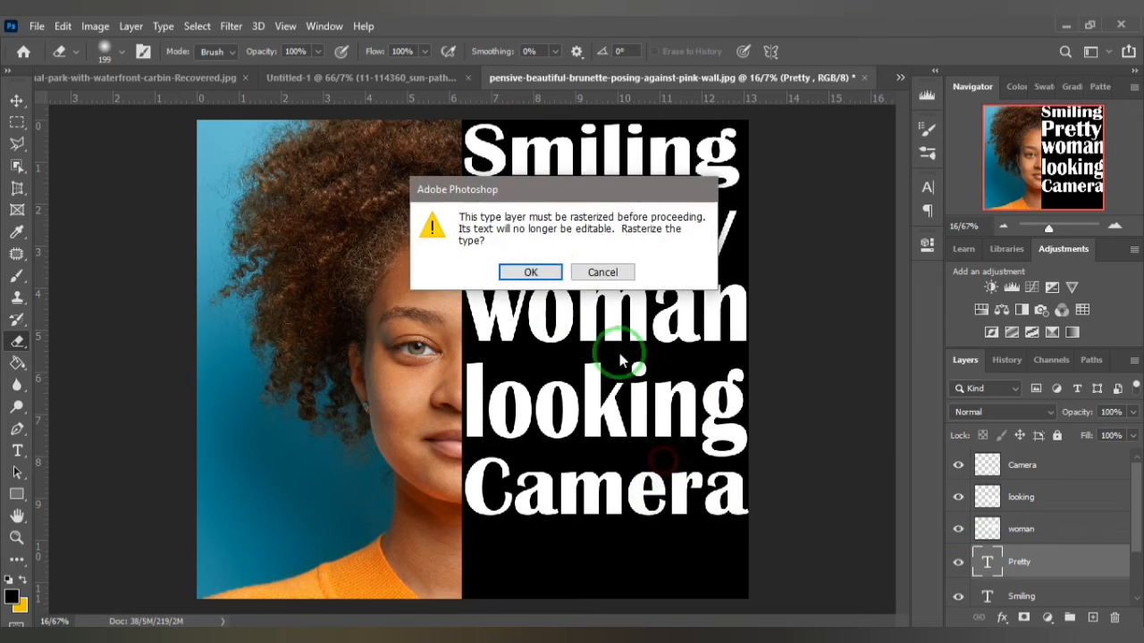
pyautogui.click(547, 272)
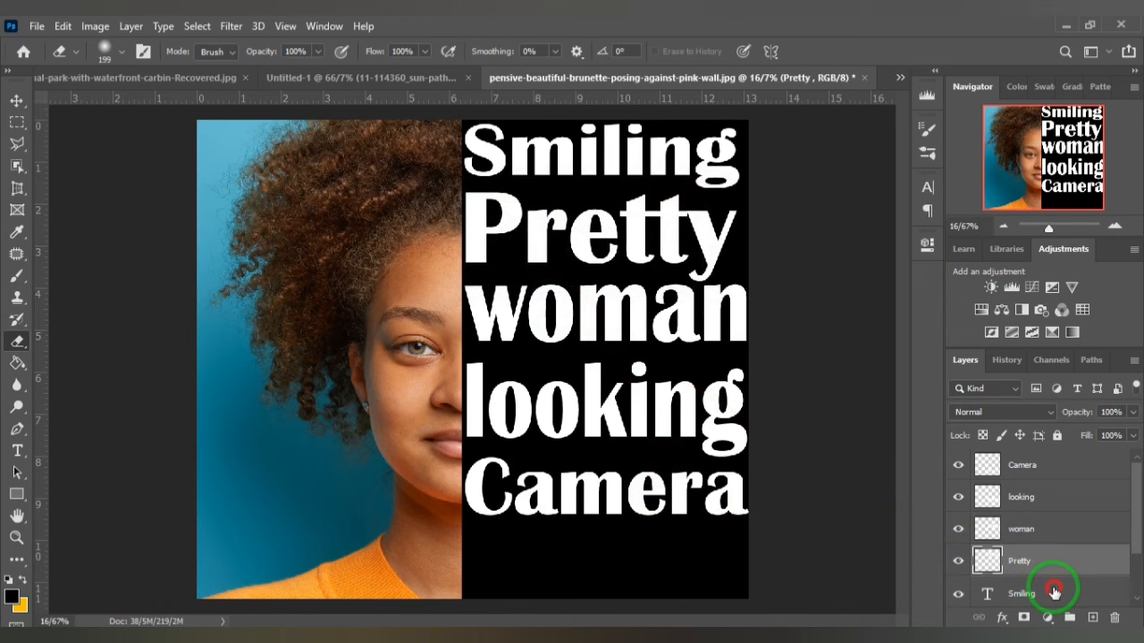
pyautogui.hotkey('alt', '[')
pyautogui.click(616, 364)
pyautogui.click(518, 271)
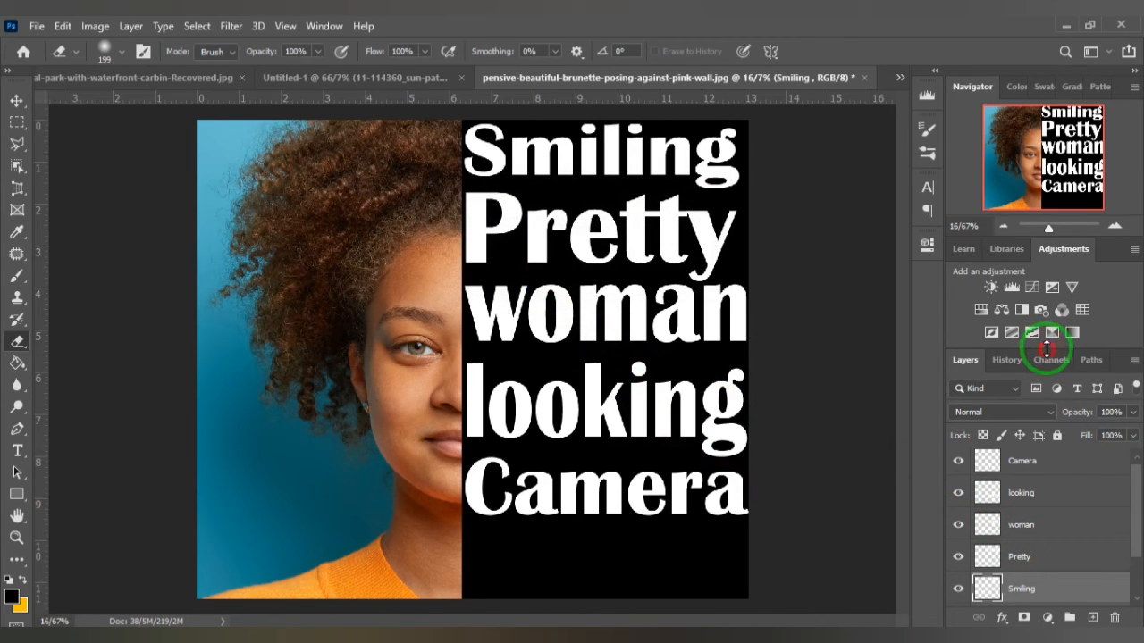
# - Merge the five rasterized word layers, from "Camera" down to "Smiling", into one layer and check it by toggling its visibility
pyautogui.moveTo(1046, 349); pyautogui.dragTo(1053, 314)
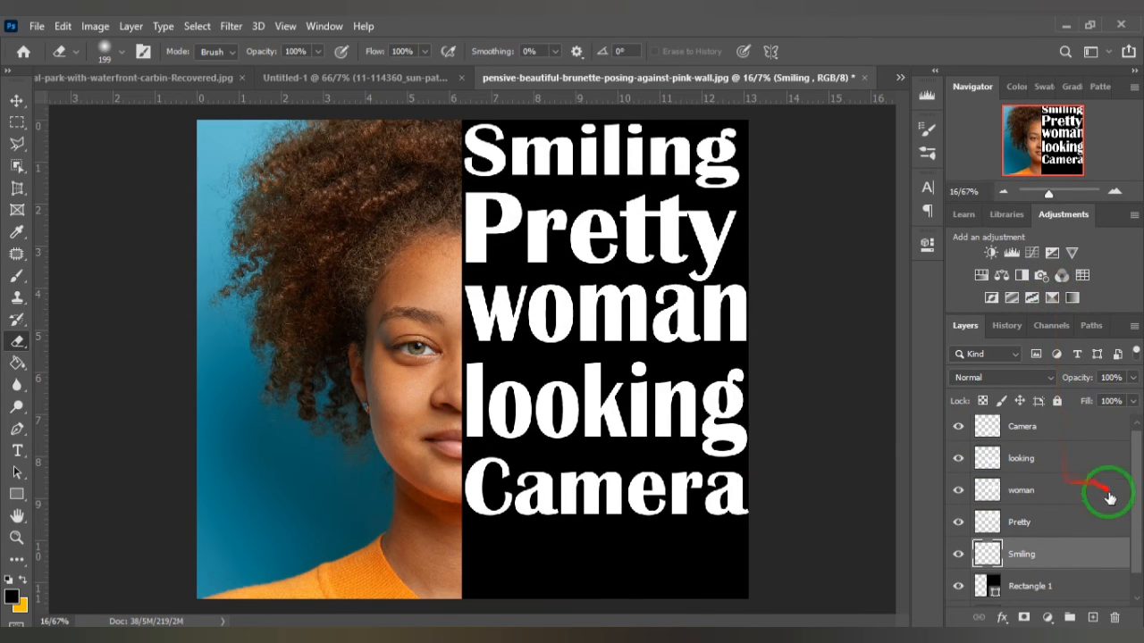
pyautogui.scroll(1, 1057, 479)
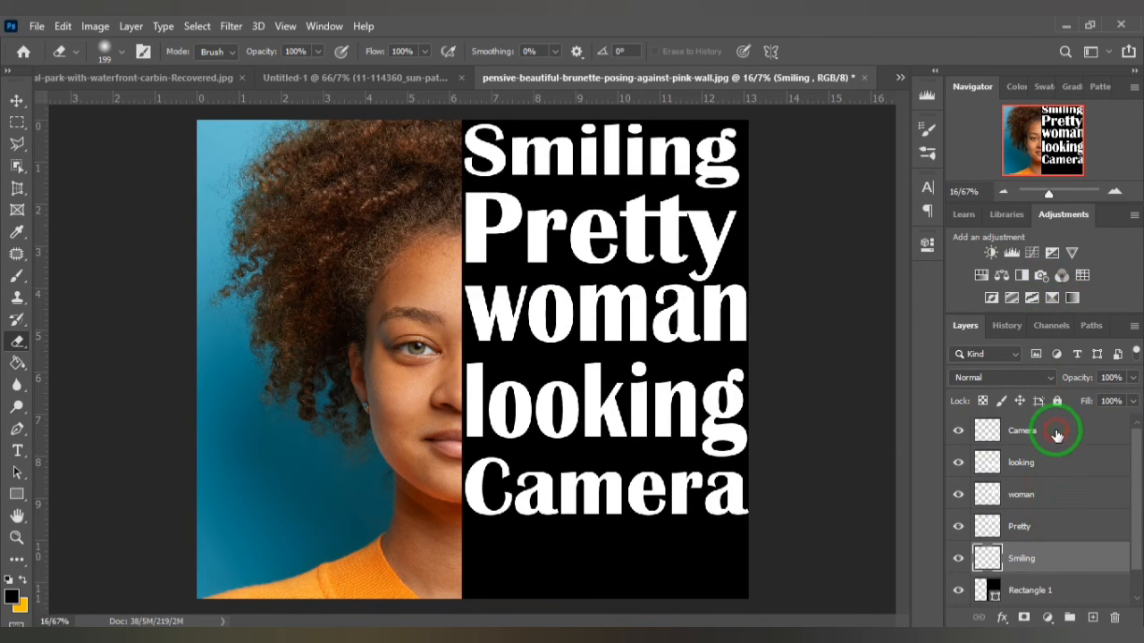
pyautogui.click(1057, 434)
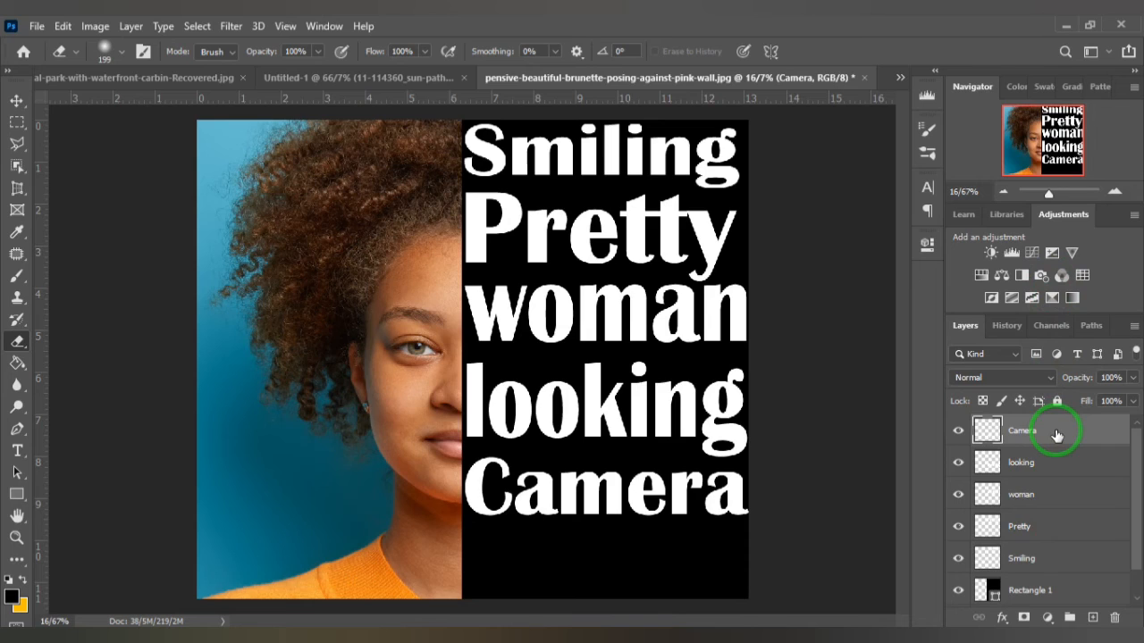
pyautogui.hotkey('ctrl', 'e')
pyautogui.hotkey('ctrl', 'e')
pyautogui.hotkey('ctrl', 'e')
pyautogui.hotkey('ctrl', 'e')
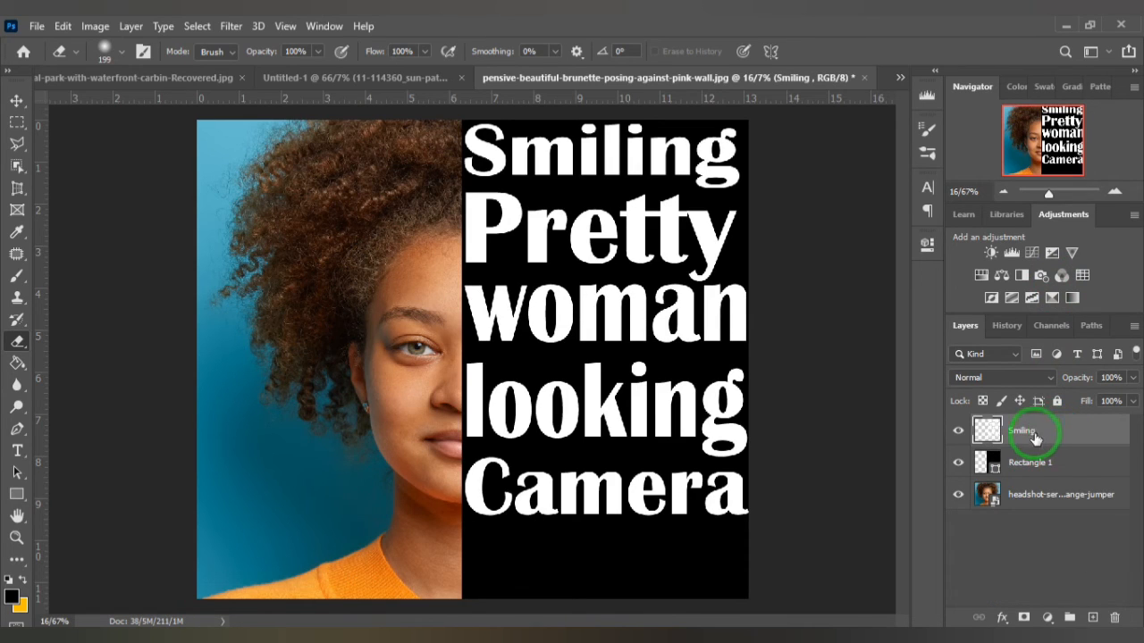
pyautogui.click(954, 434)
pyautogui.click(954, 434)
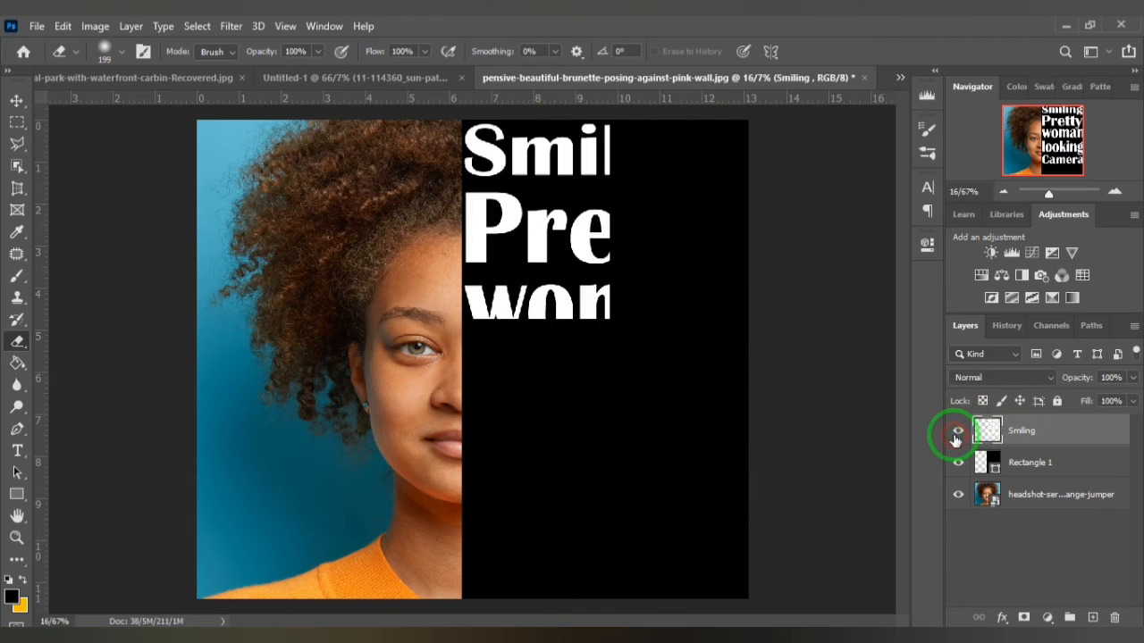
# - Set the merged text layer's blending options to 0% Fill Opacity and Shallow knockout
pyautogui.rightClick(1095, 433)
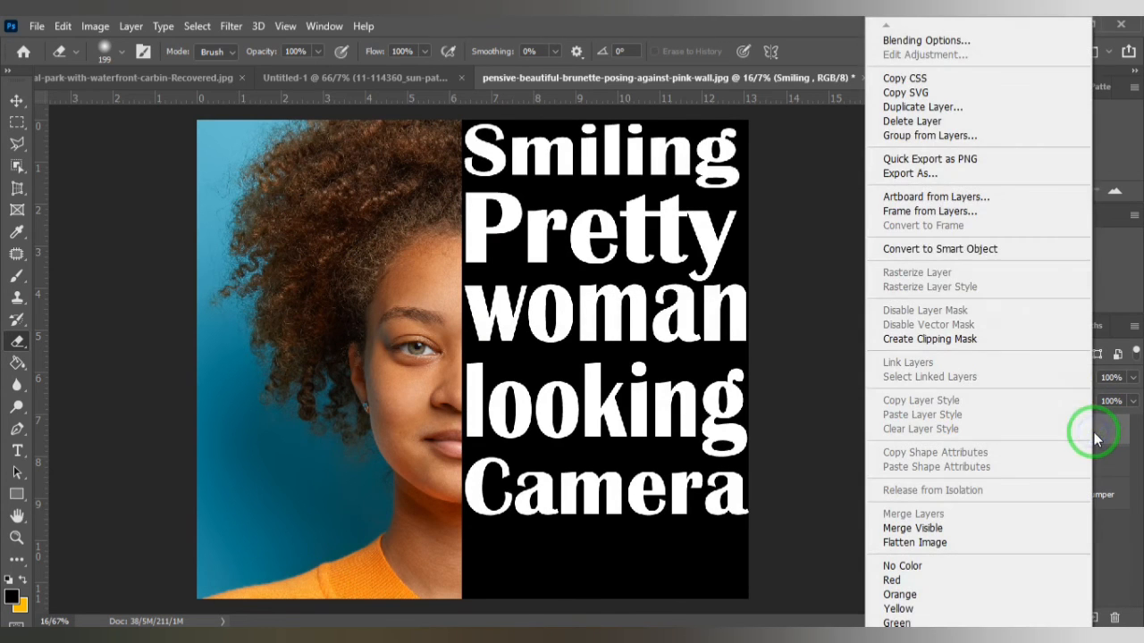
pyautogui.press('Escape')
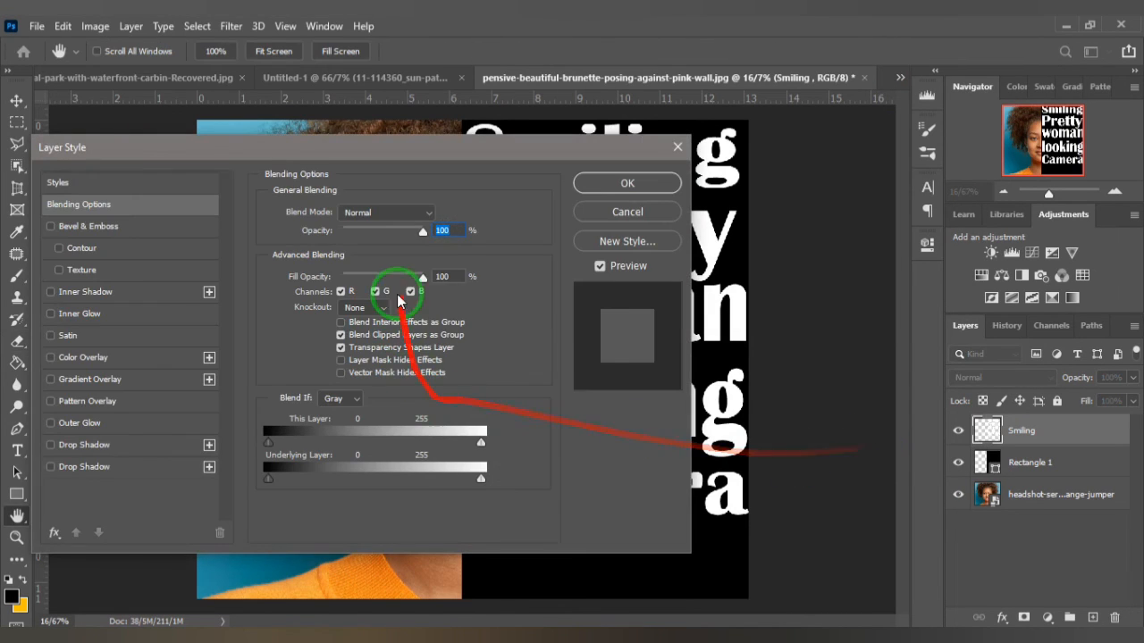
pyautogui.moveTo(422, 280); pyautogui.dragTo(317, 284)
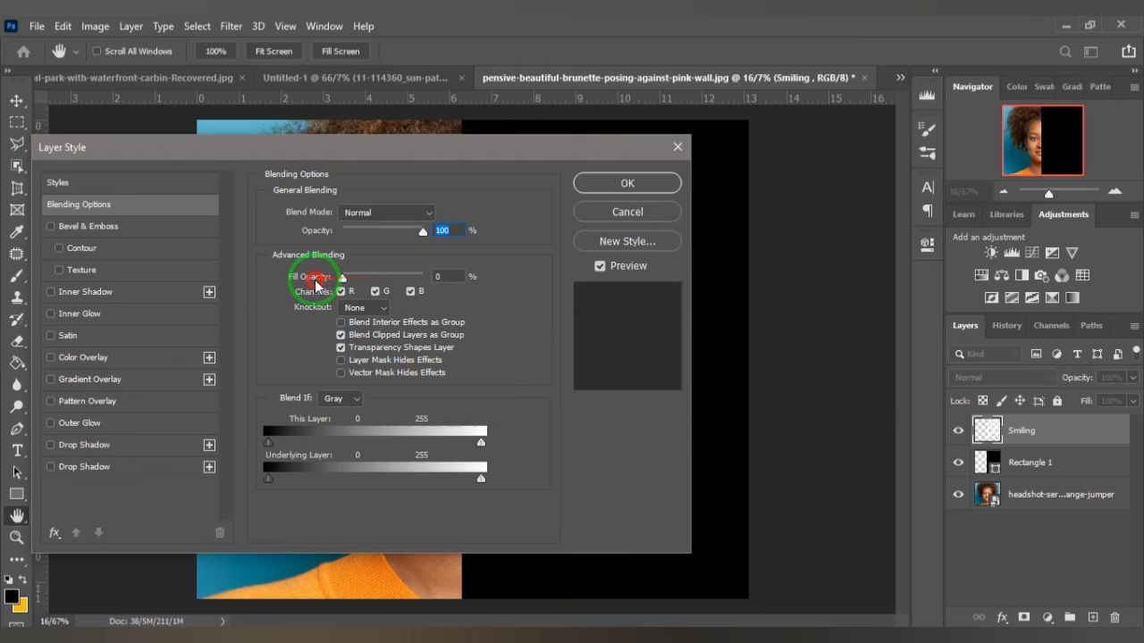
pyautogui.click(369, 311)
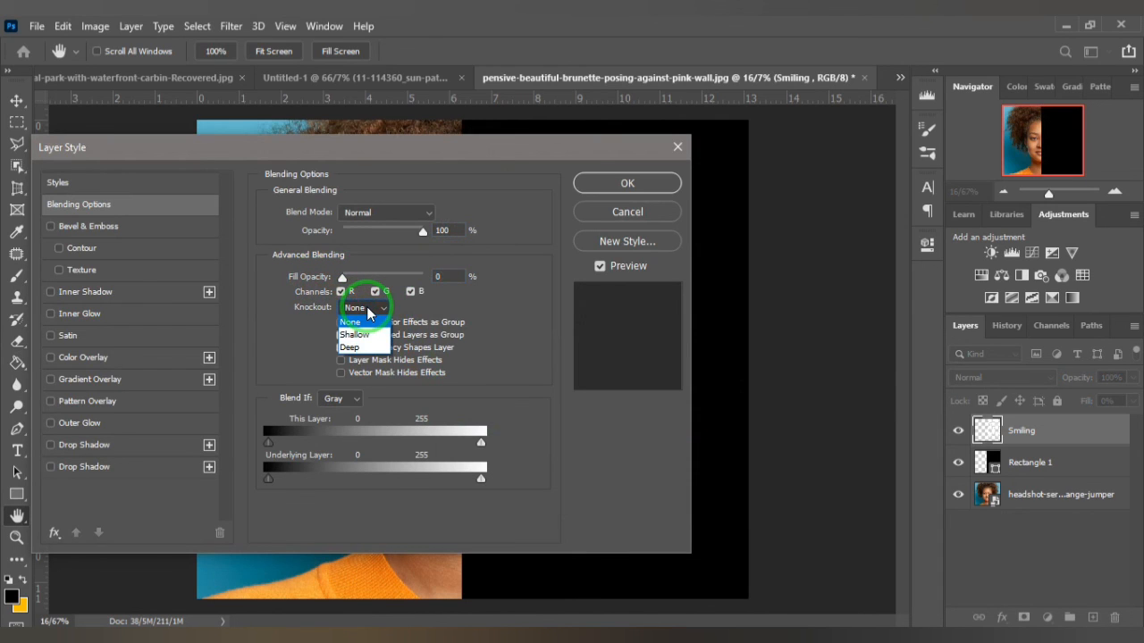
pyautogui.click(362, 335)
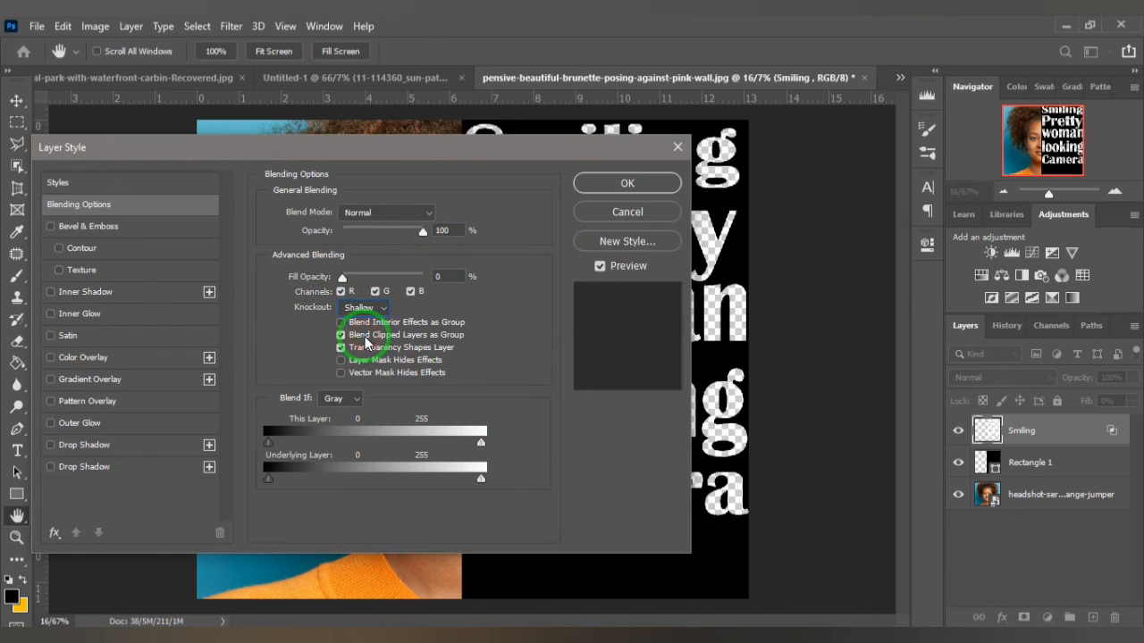
pyautogui.click(624, 185)
pyautogui.press('e')
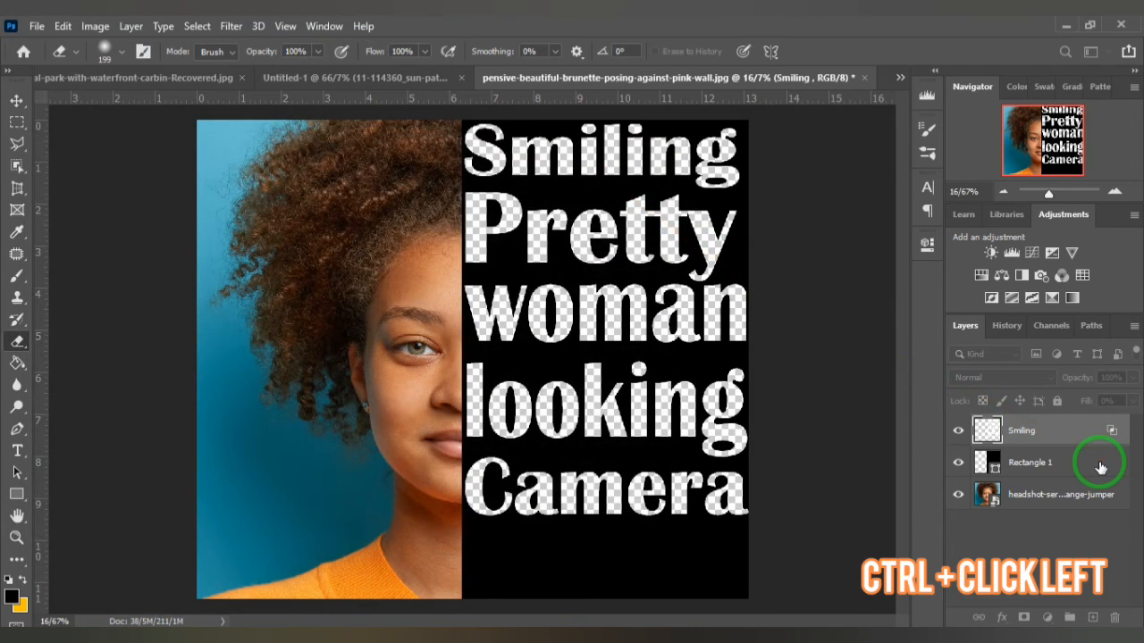
# - Group the merged text layer with Rectangle 1 and select the text layer inside the group
pyautogui.keyDown('ctrl'); pyautogui.click(1080, 468); pyautogui.keyUp('ctrl')
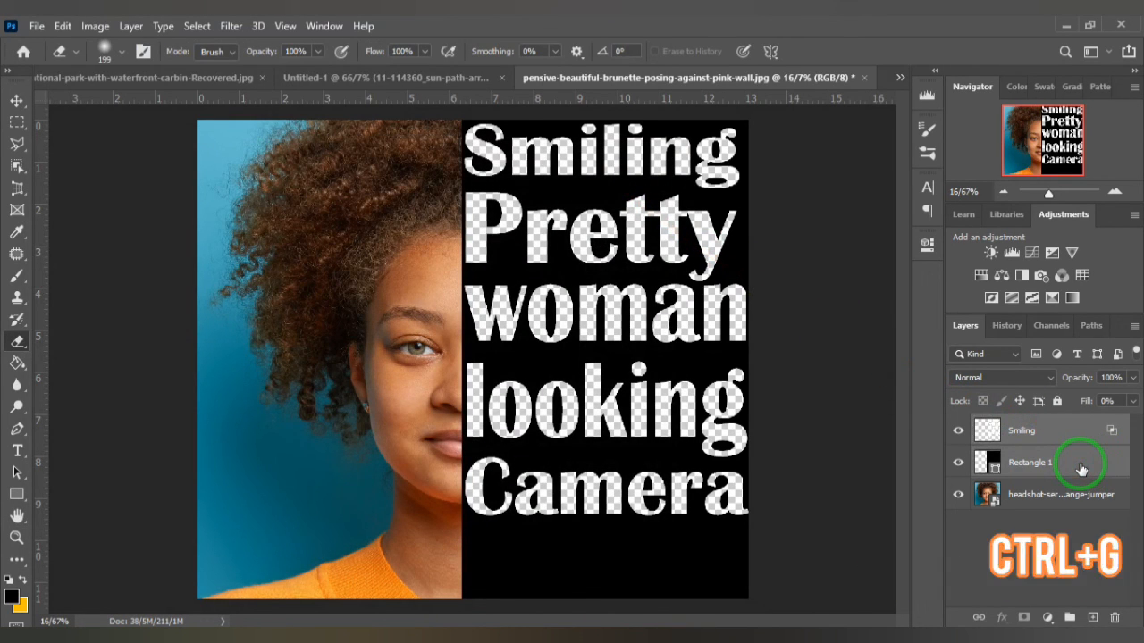
pyautogui.hotkey('ctrl', 'g')
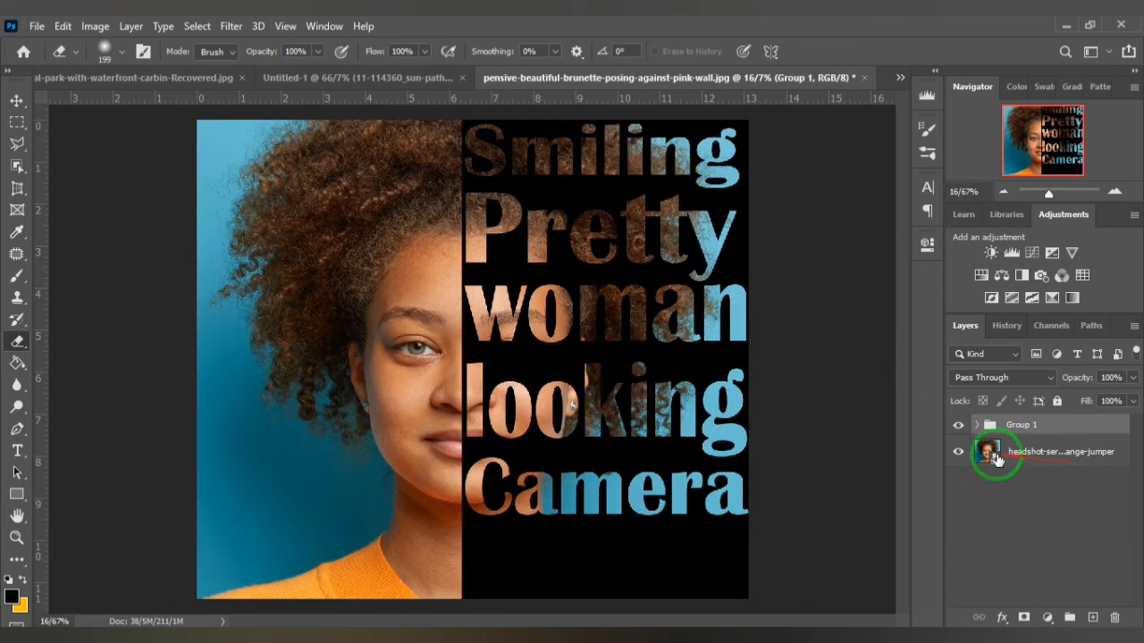
pyautogui.keyDown('ctrl'); pyautogui.click(610, 456); pyautogui.keyUp('ctrl')
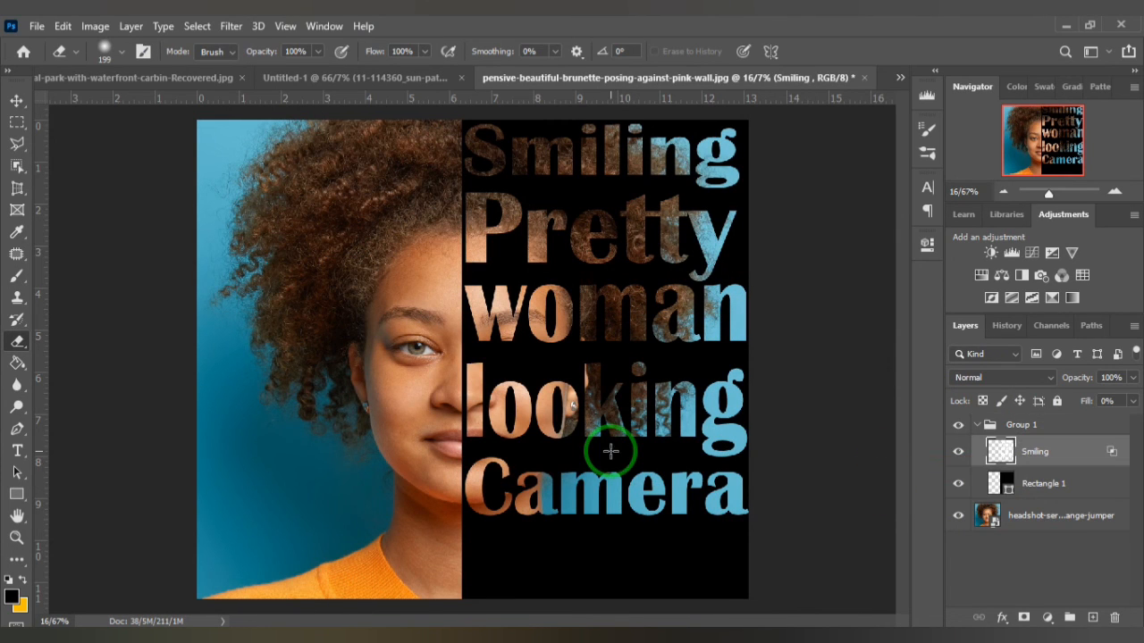